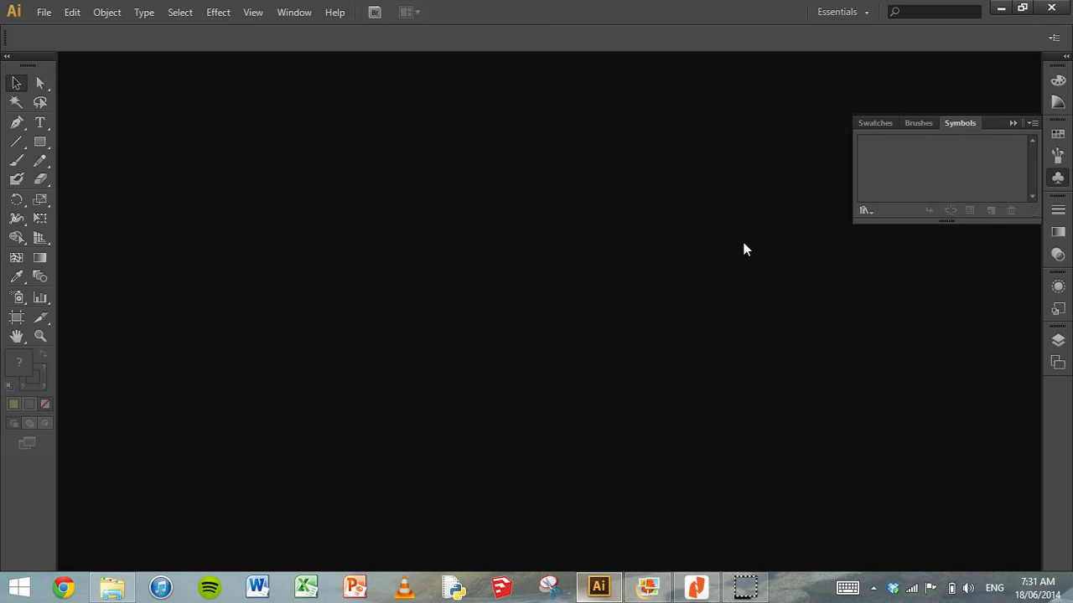
# Step: Compare the pink bottle and green Energy drink bottle PDFs in Nitro Reader, then show the Coca-Cola picture
pyautogui.click(695, 585)
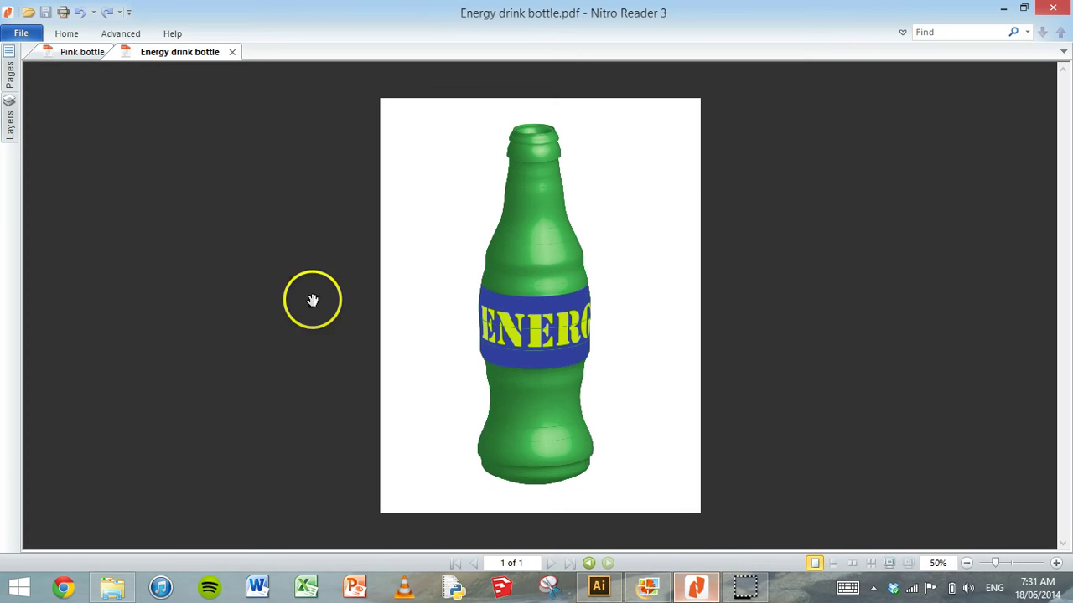
pyautogui.click(77, 53)
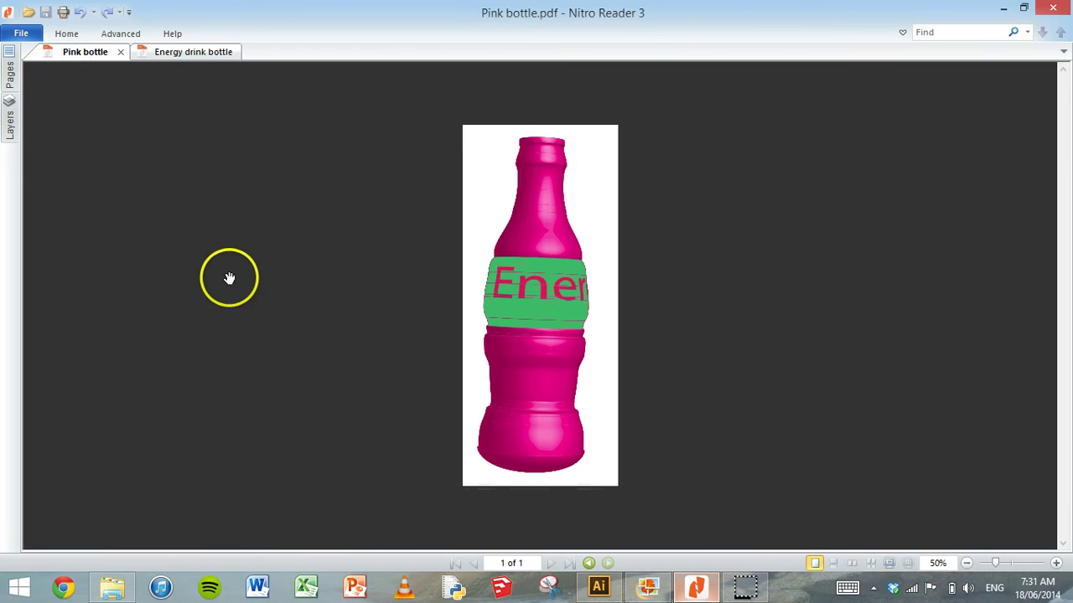
pyautogui.click(172, 55)
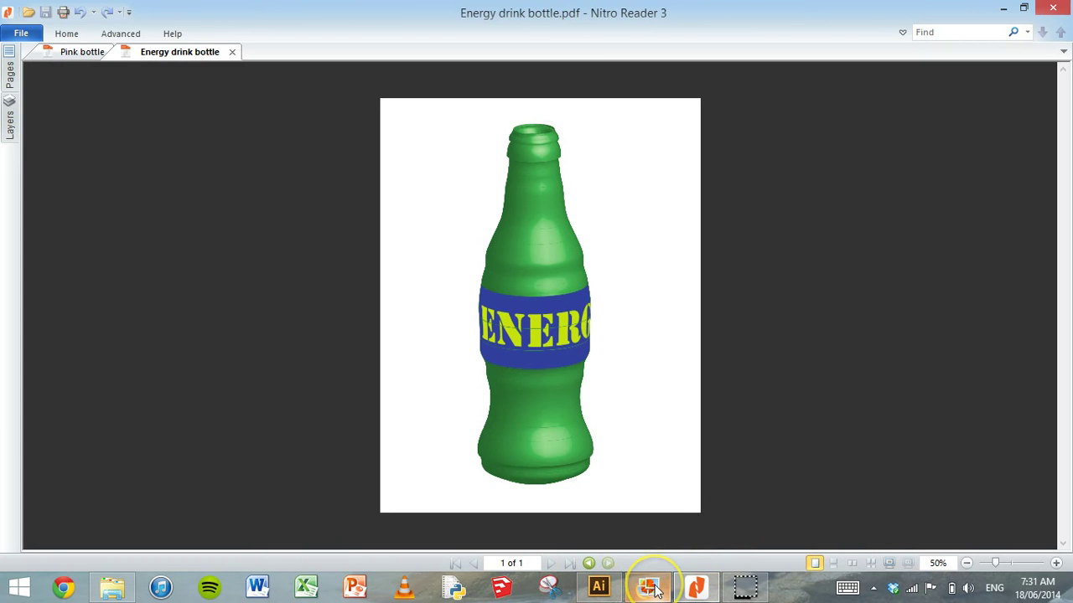
pyautogui.click(655, 589)
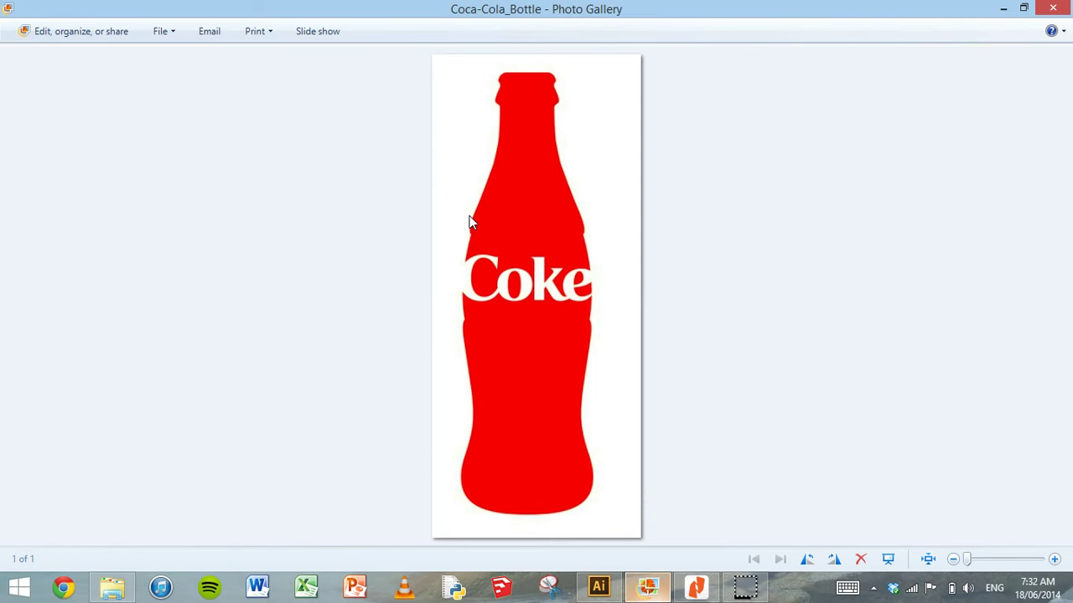
# Step: Look over the Coca-Cola_Bottle image in Photo Gallery, then bring Illustrator back to the front
pyautogui.click(507, 72)
pyautogui.click(498, 115)
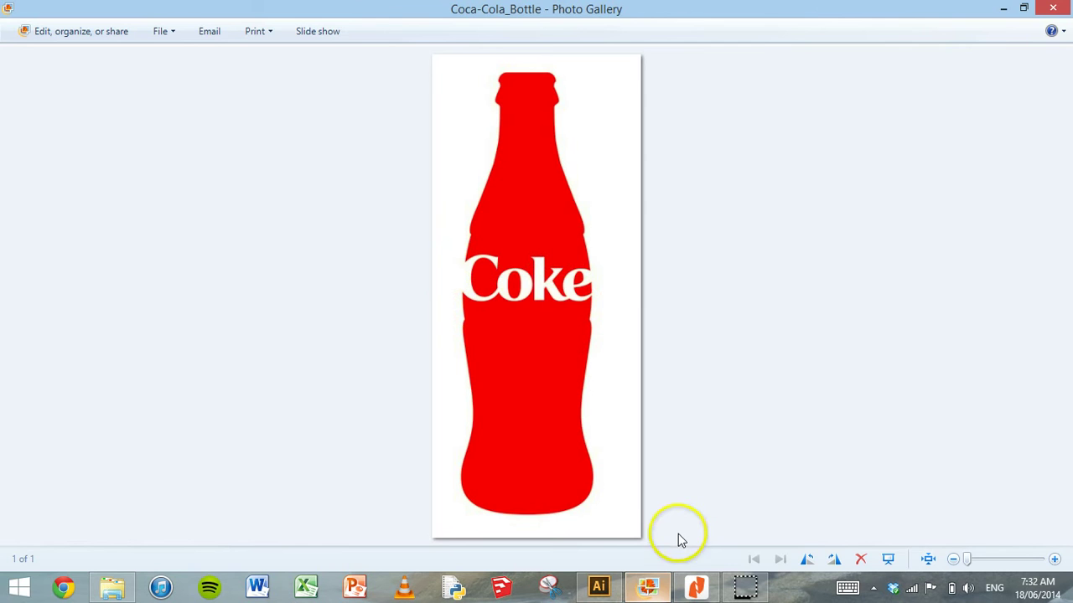
pyautogui.click(600, 585)
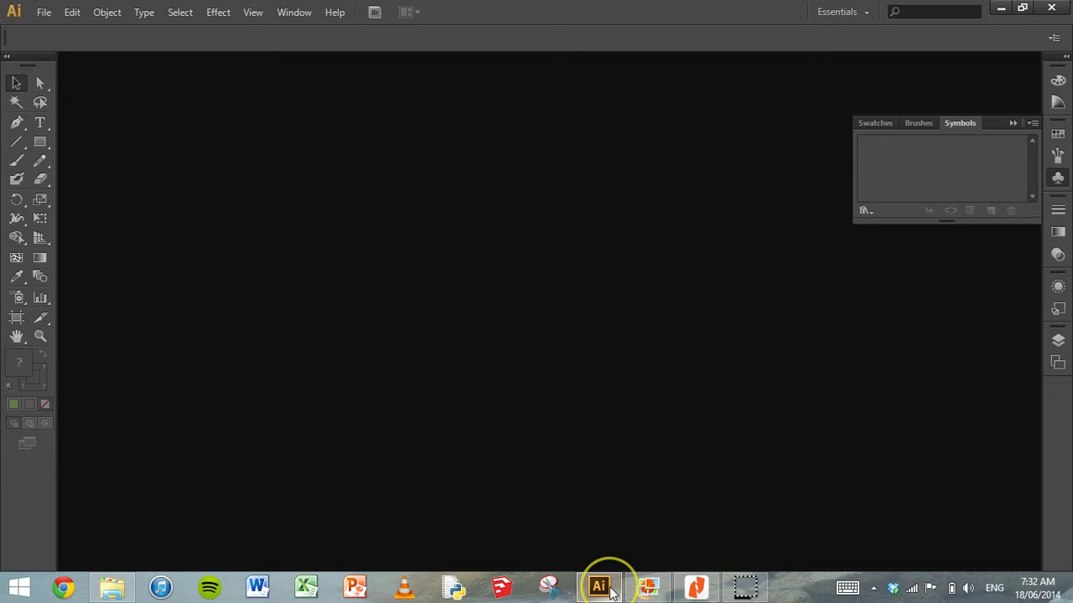
# Step: Create a new Illustrator document 600 px wide by 690 px high, with units in pixels
pyautogui.click(44, 12)
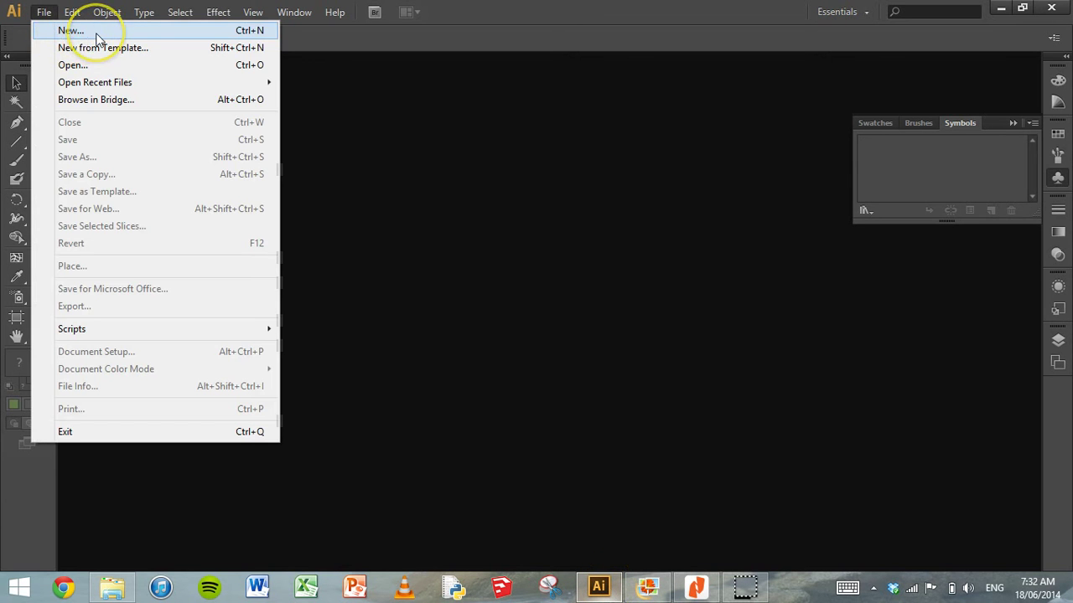
pyautogui.click(77, 31)
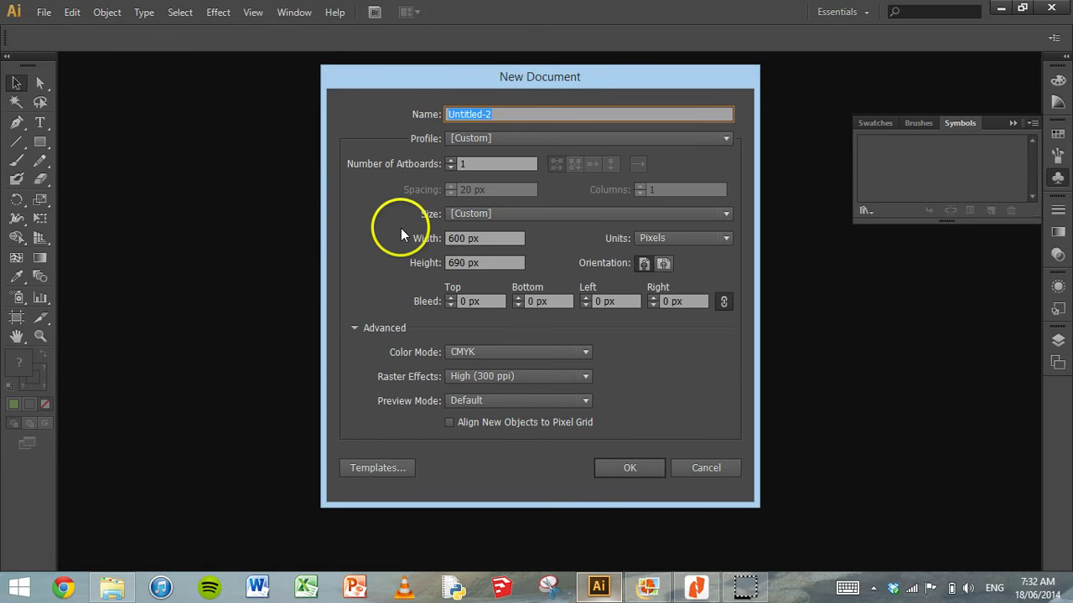
pyautogui.click(467, 238)
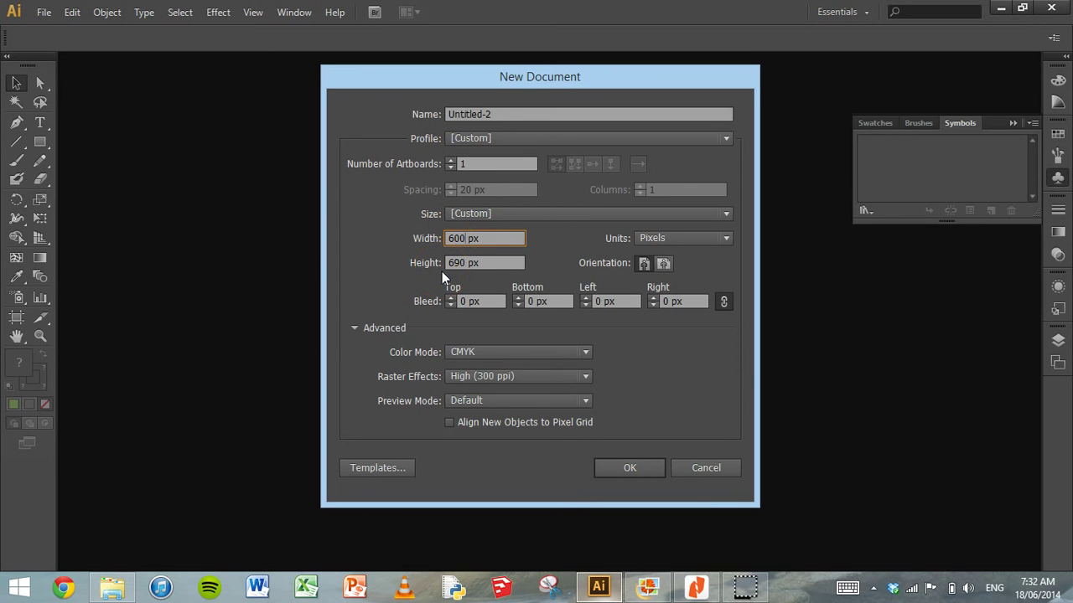
pyautogui.click(466, 243)
pyautogui.click(465, 242)
pyautogui.doubleClick(459, 239)
pyautogui.doubleClick(459, 262)
pyautogui.moveTo(459, 262); pyautogui.dragTo(451, 262)
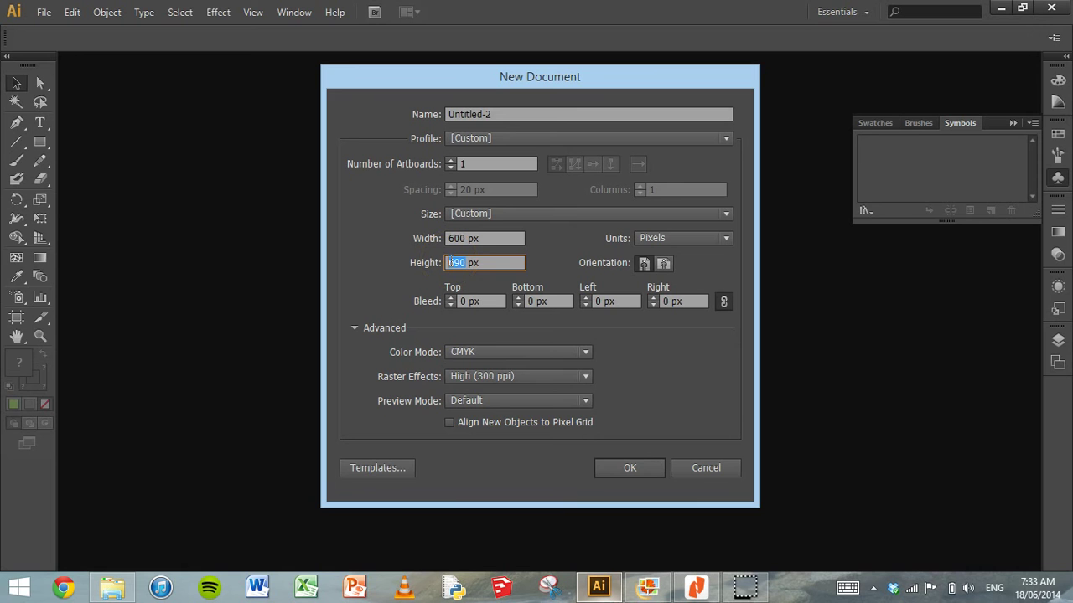
pyautogui.click(473, 240)
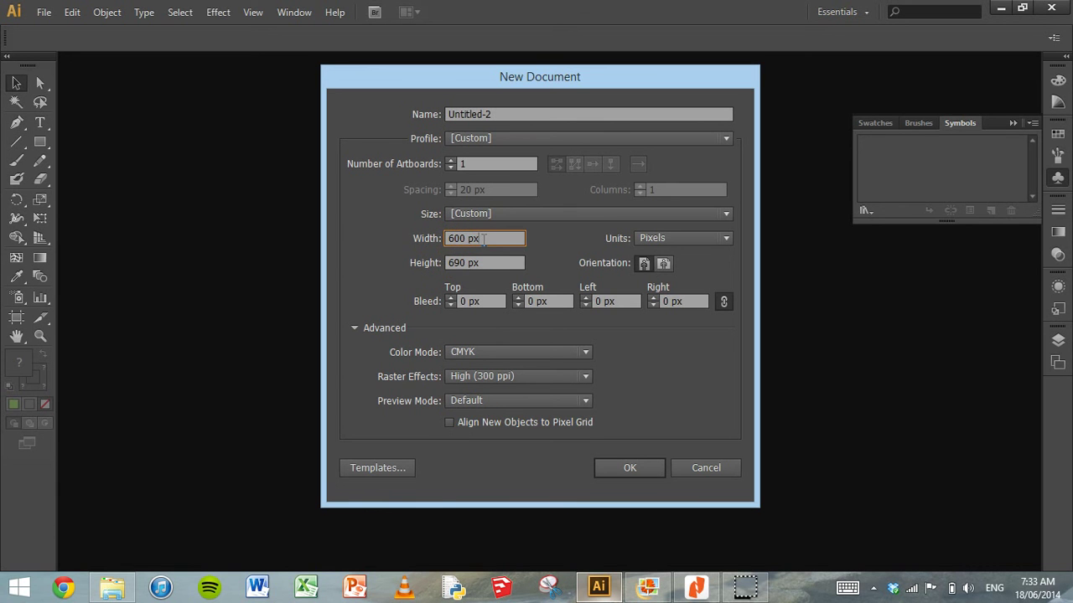
pyautogui.click(507, 239)
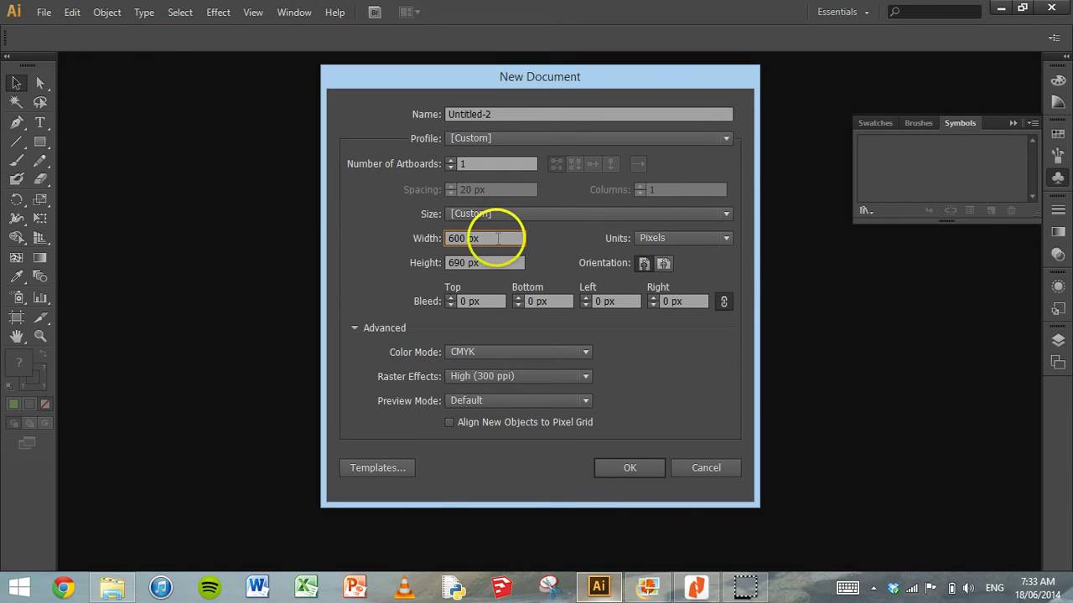
pyautogui.click(727, 238)
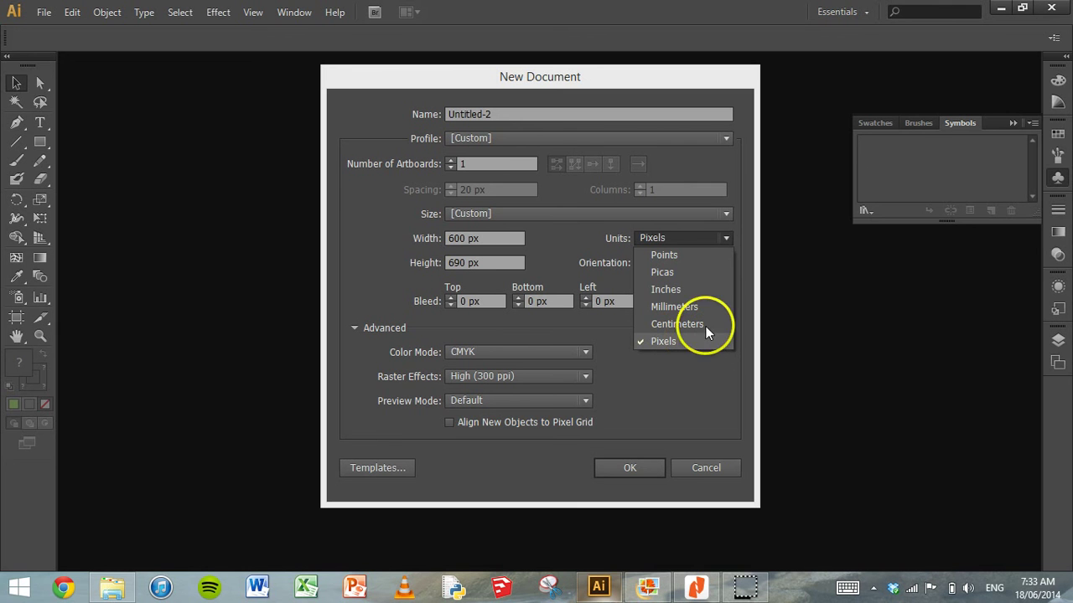
pyautogui.click(721, 240)
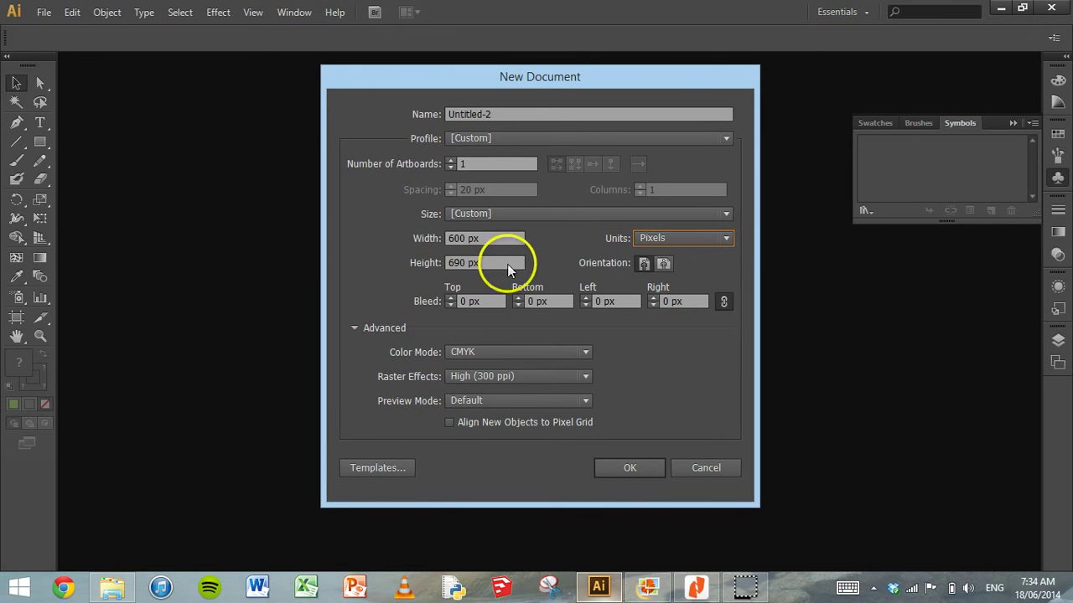
pyautogui.click(627, 470)
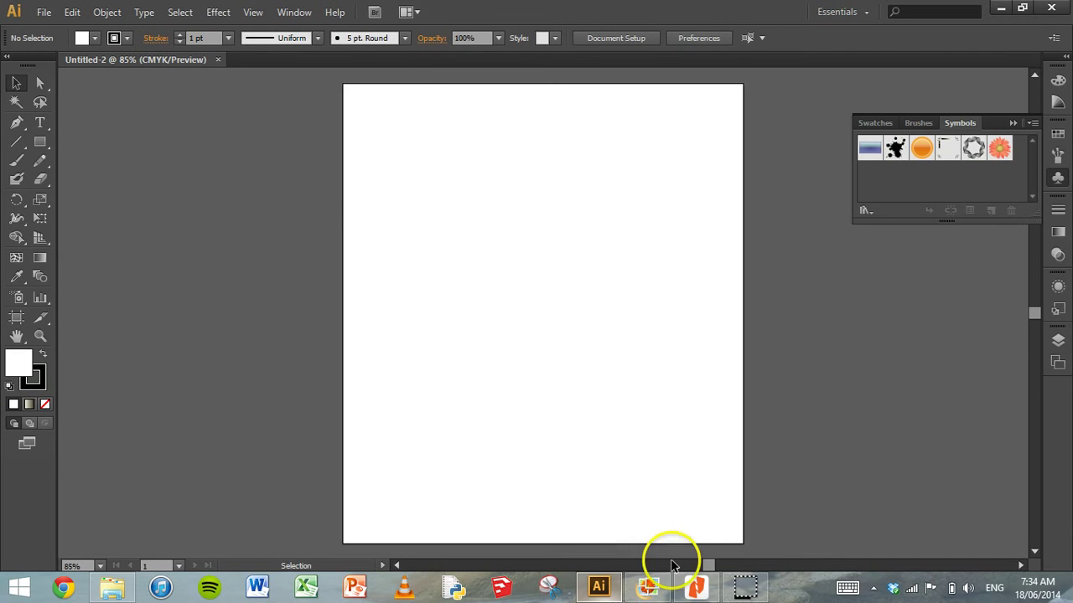
# Step: Copy the Coca-Cola bottle picture from Photo Gallery and return to the blank document
pyautogui.click(649, 589)
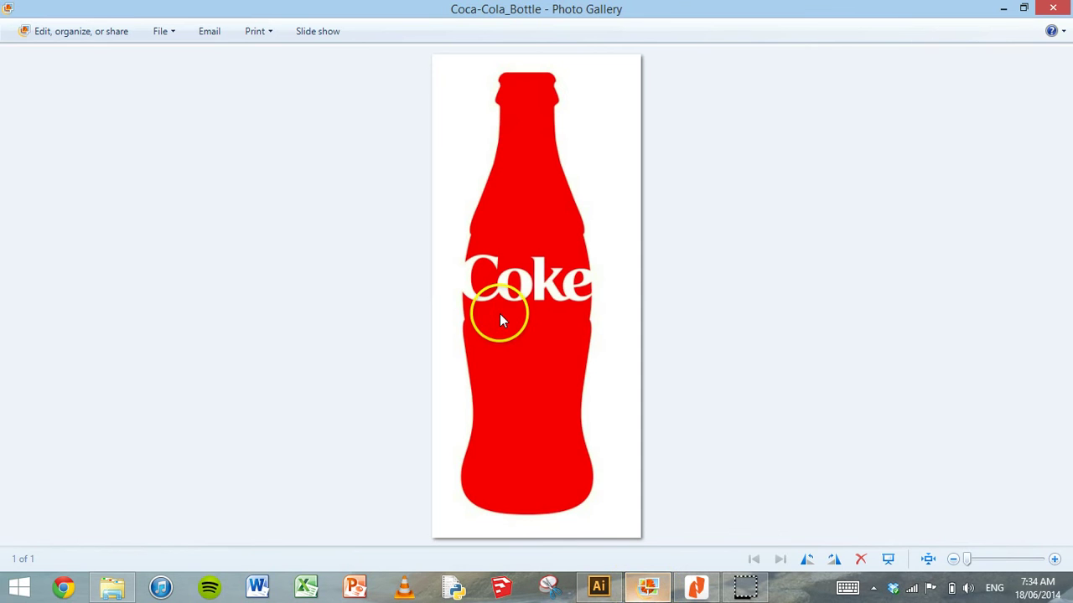
pyautogui.rightClick(525, 265)
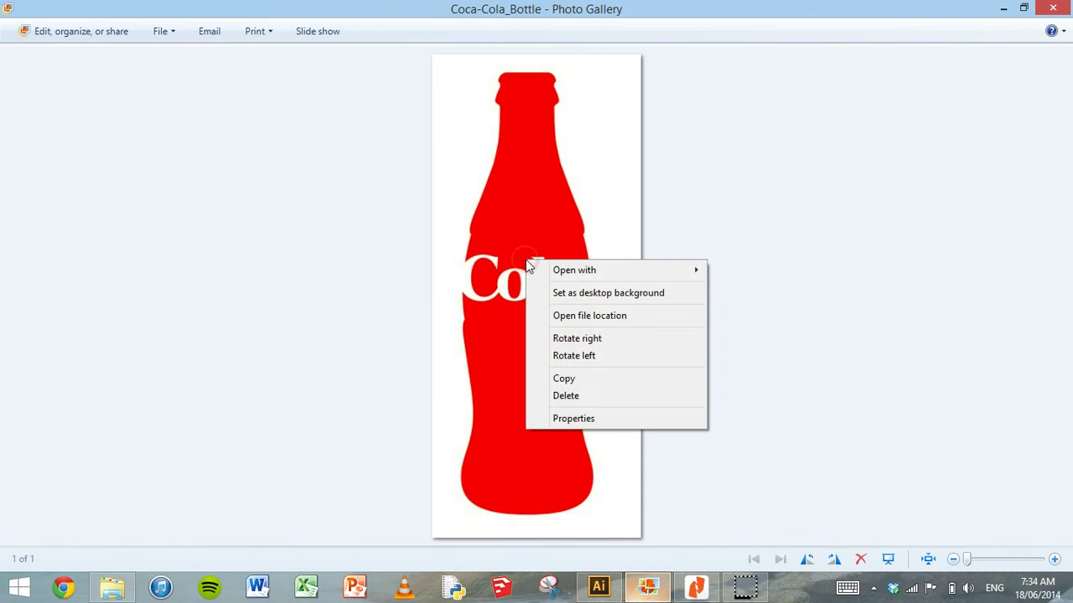
pyautogui.click(594, 379)
pyautogui.click(598, 588)
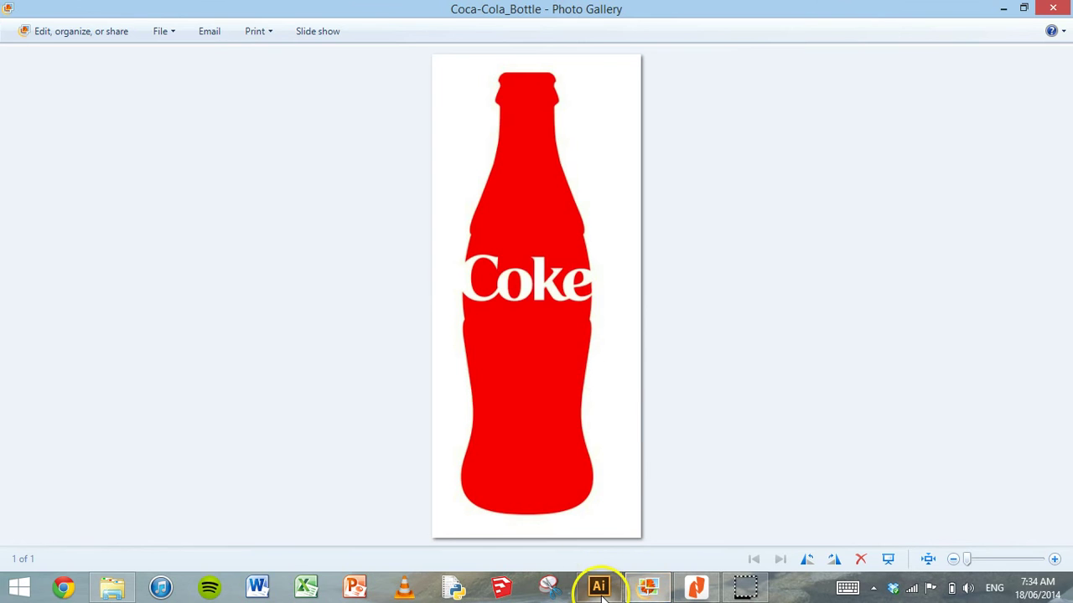
# Step: Paste the Coca-Cola bottle picture onto the artboard and try scaling it up
pyautogui.click(72, 12)
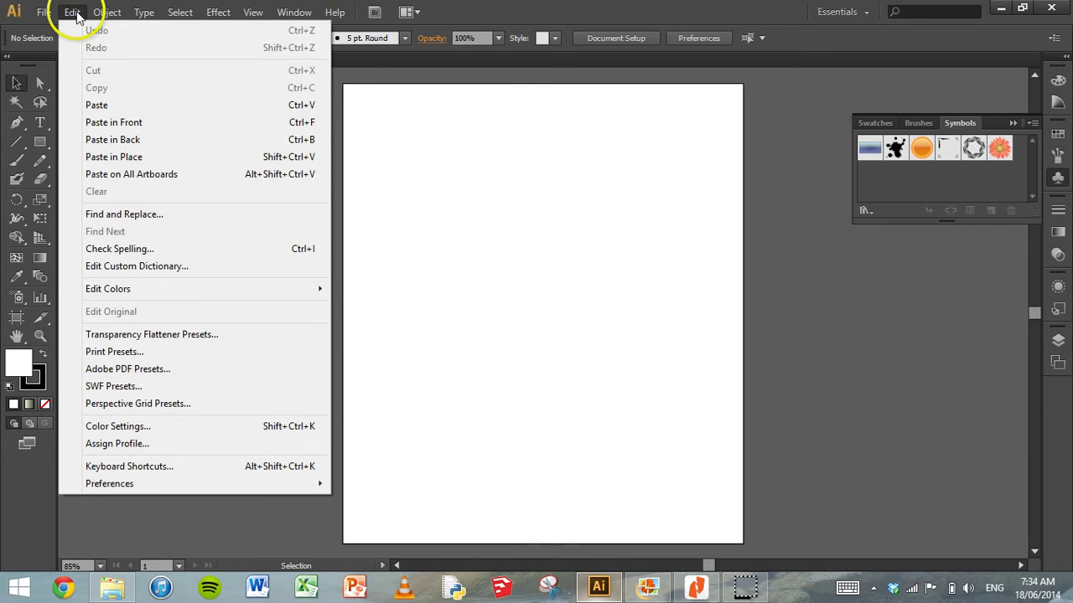
pyautogui.click(102, 106)
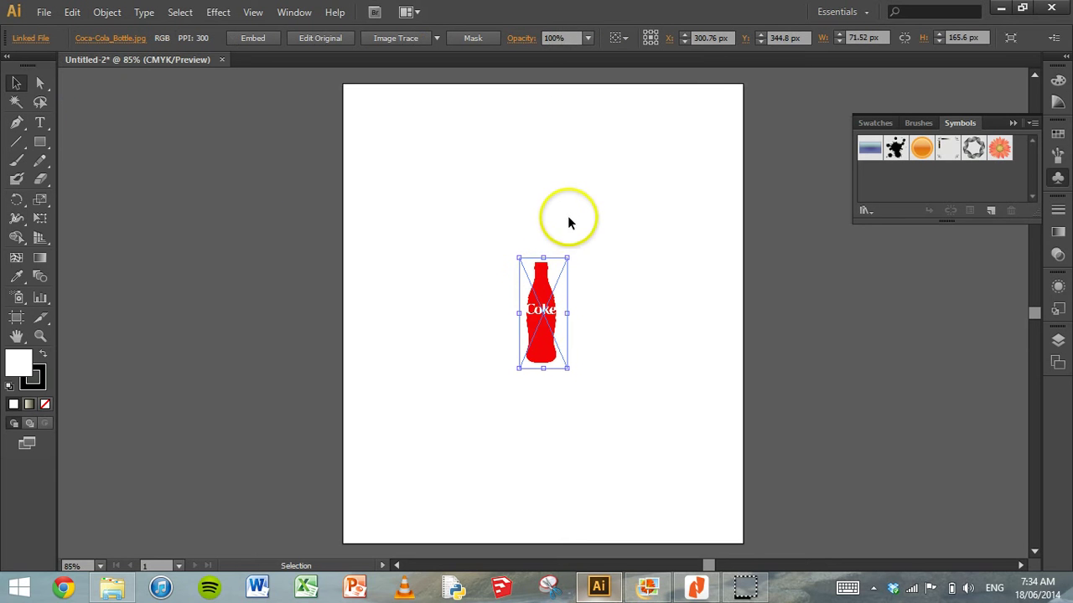
pyautogui.click(522, 257)
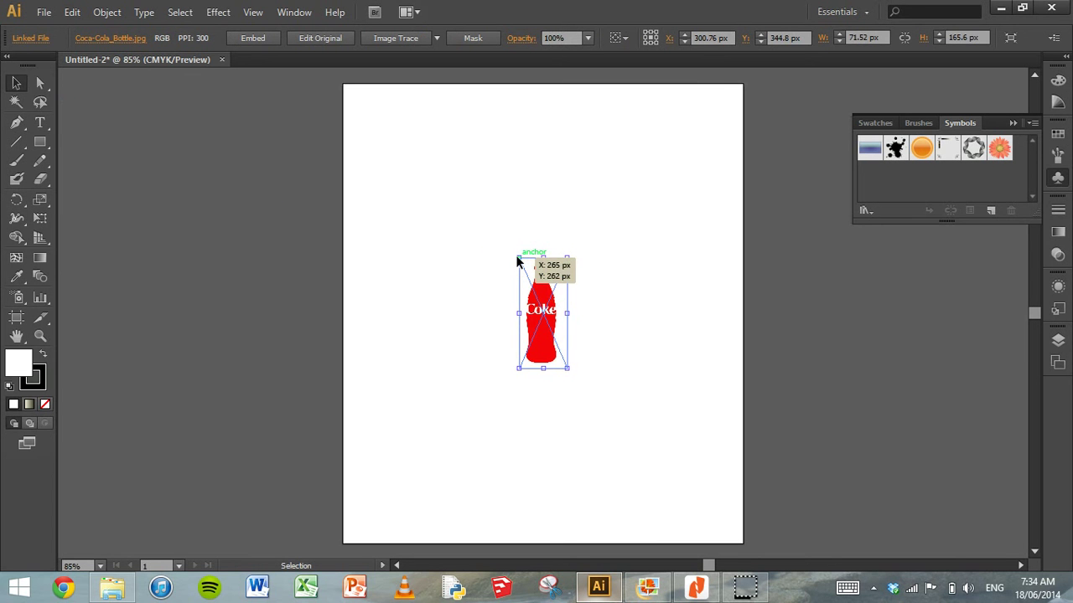
pyautogui.click(520, 260)
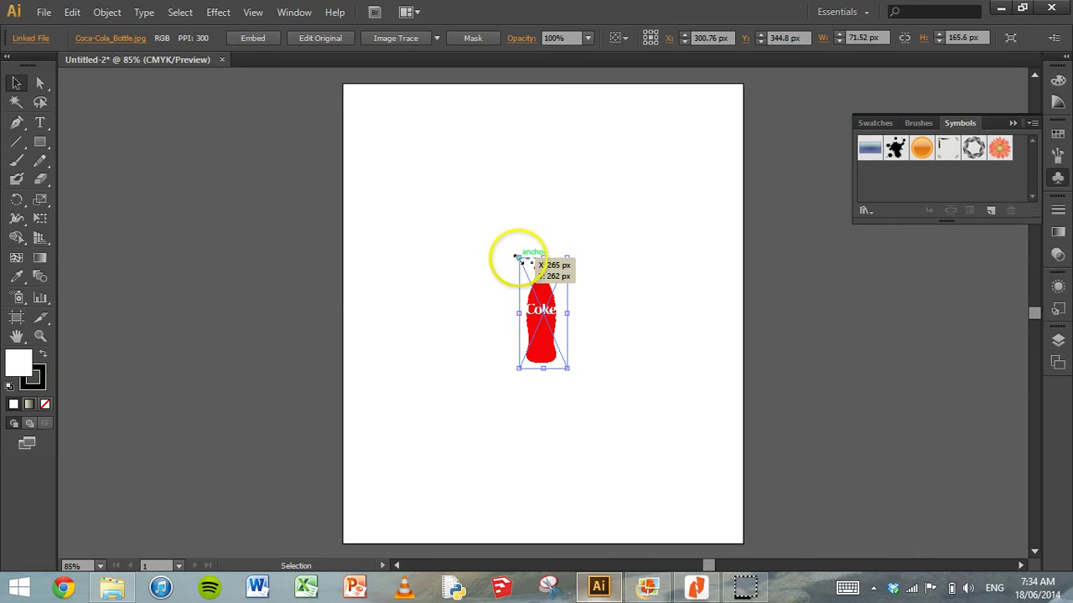
pyautogui.moveTo(519, 258); pyautogui.dragTo(354, 116)
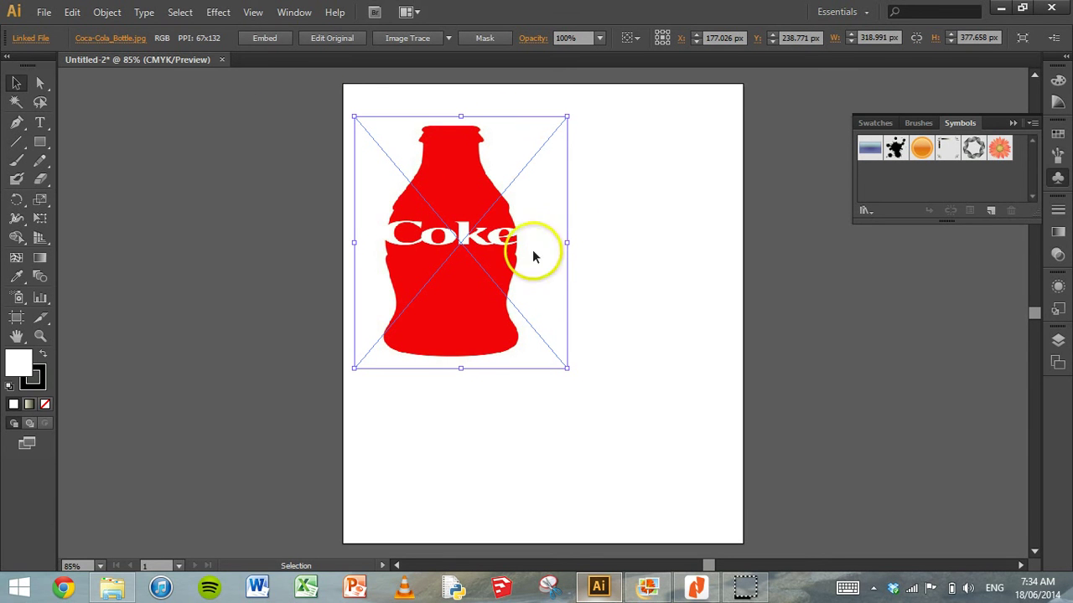
# Step: Enlarge the bottle to nearly the artboard's full height and shift it left
pyautogui.click(80, 17)
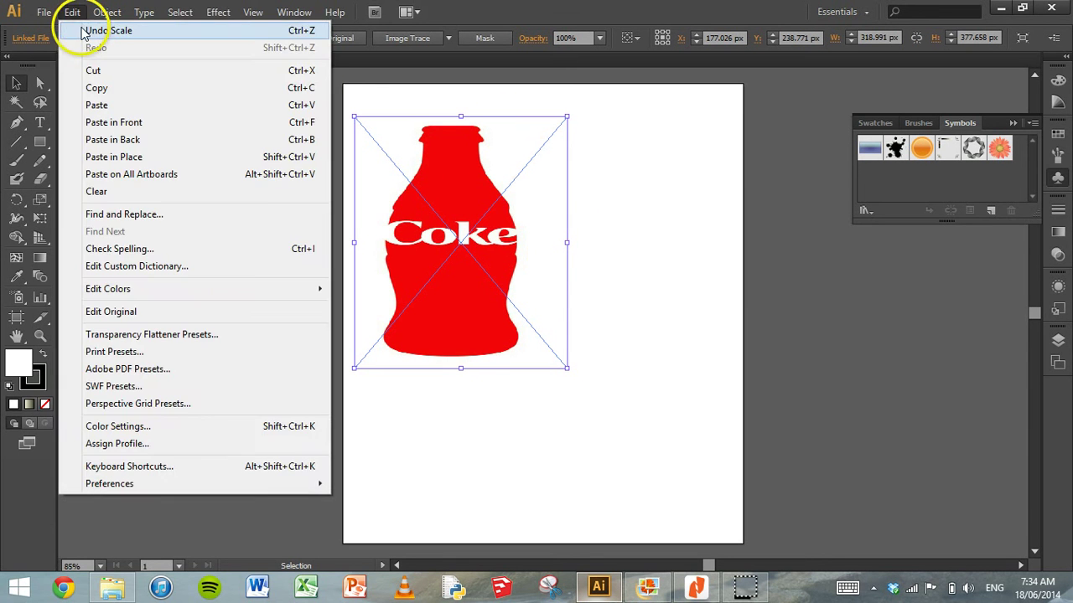
pyautogui.click(73, 28)
pyautogui.hotkey('ctrl', 'shift', 'z')
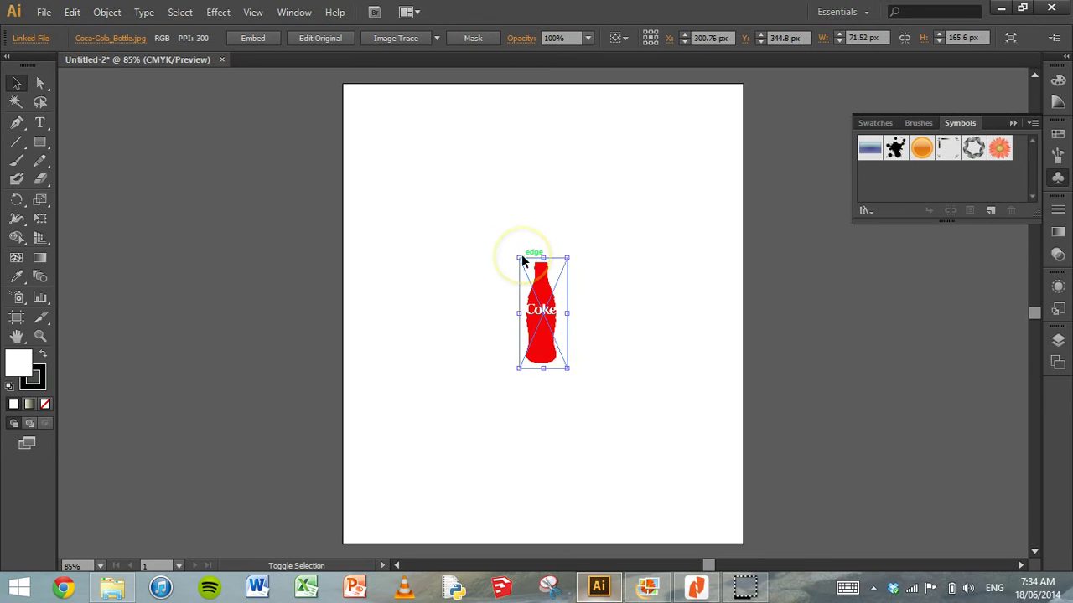
pyautogui.moveTo(518, 259); pyautogui.dragTo(383, 85)
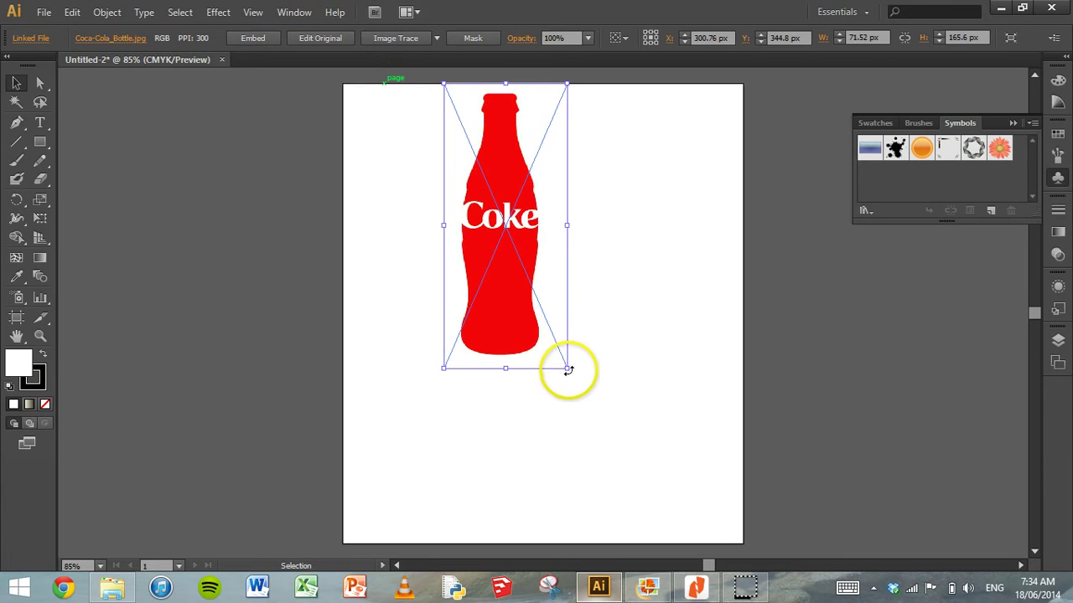
pyautogui.moveTo(565, 368); pyautogui.dragTo(729, 543)
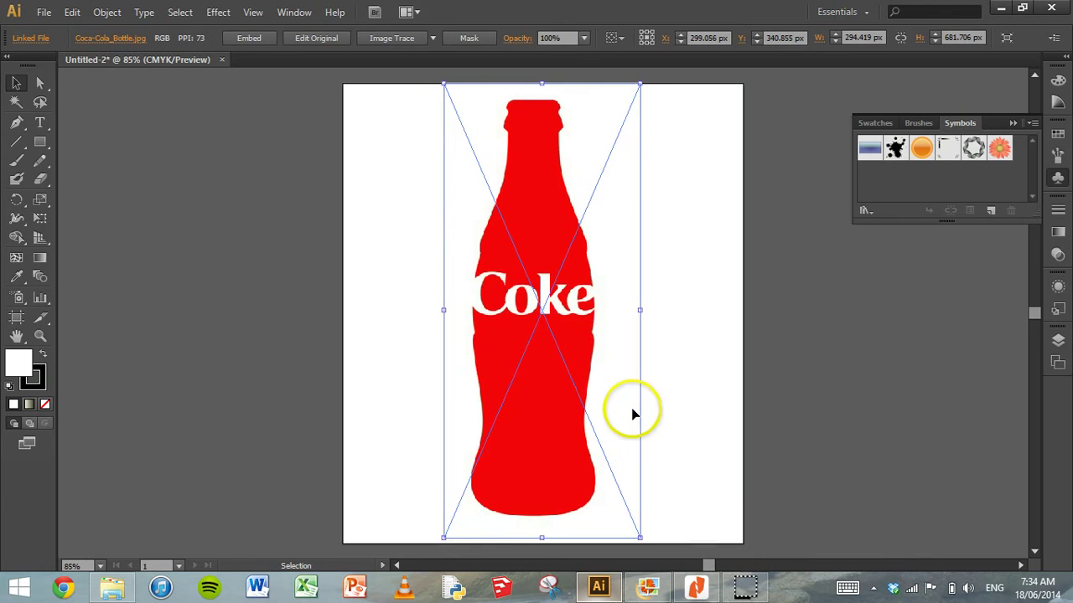
pyautogui.moveTo(500, 352); pyautogui.dragTo(412, 343)
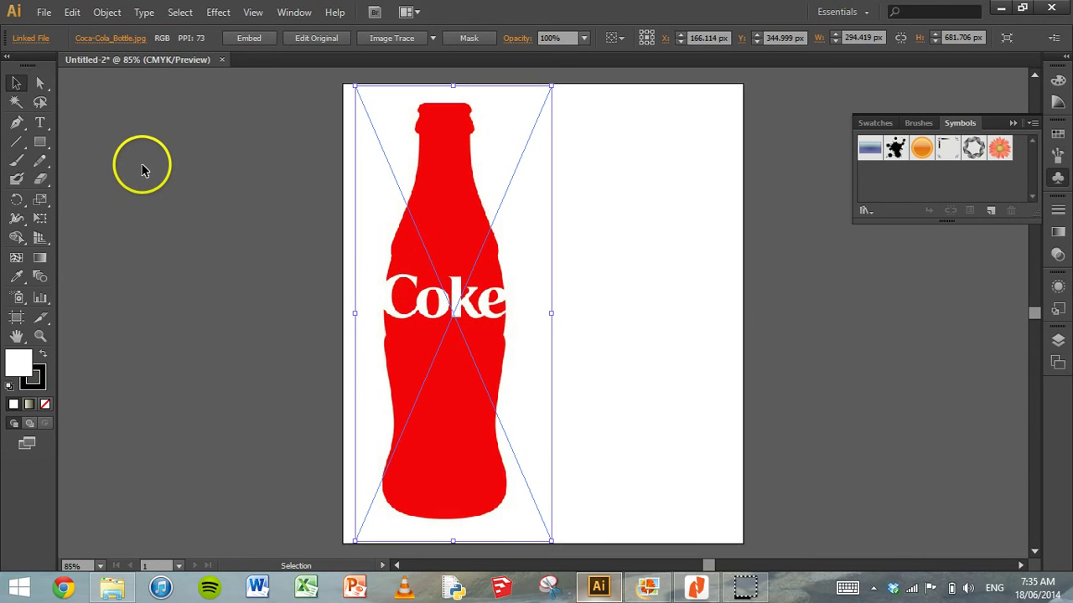
# Step: Choose the Pencil tool and set its stroke colour to green #2BB235
pyautogui.click(45, 167)
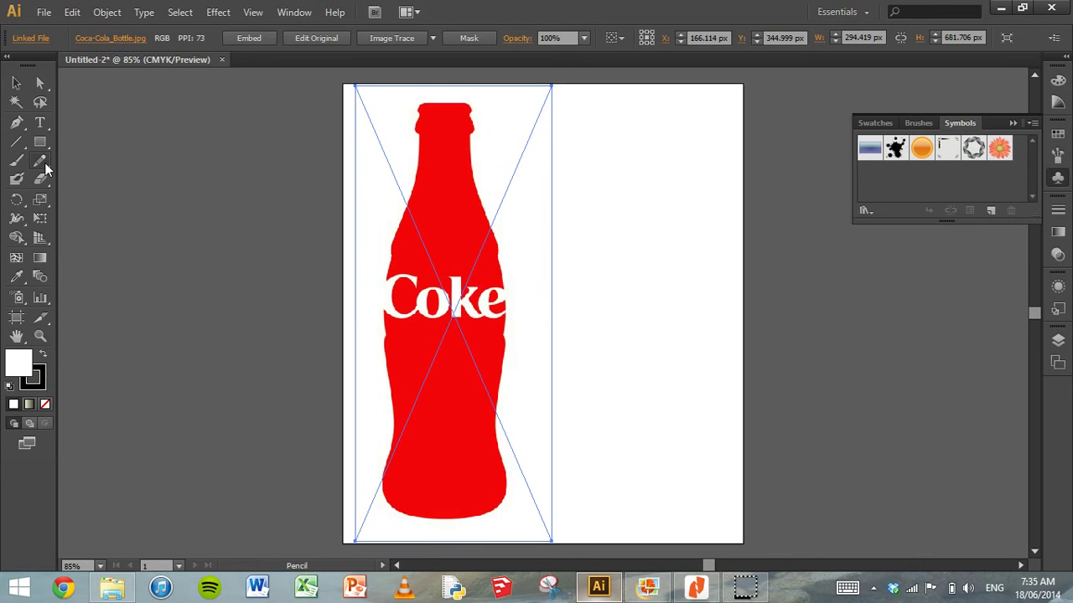
pyautogui.click(41, 159)
pyautogui.click(42, 159)
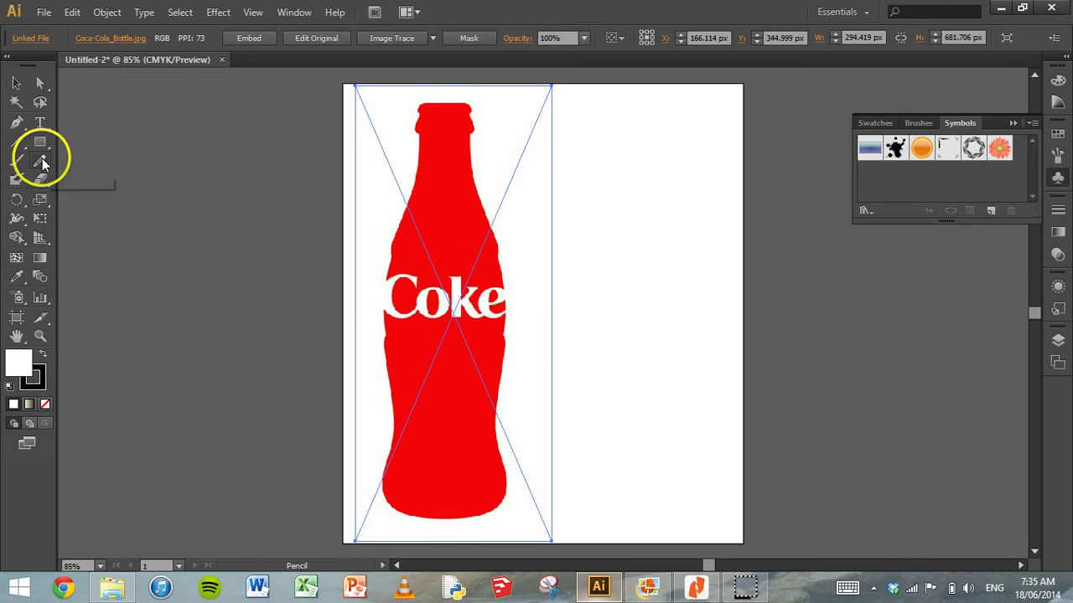
pyautogui.click(45, 377)
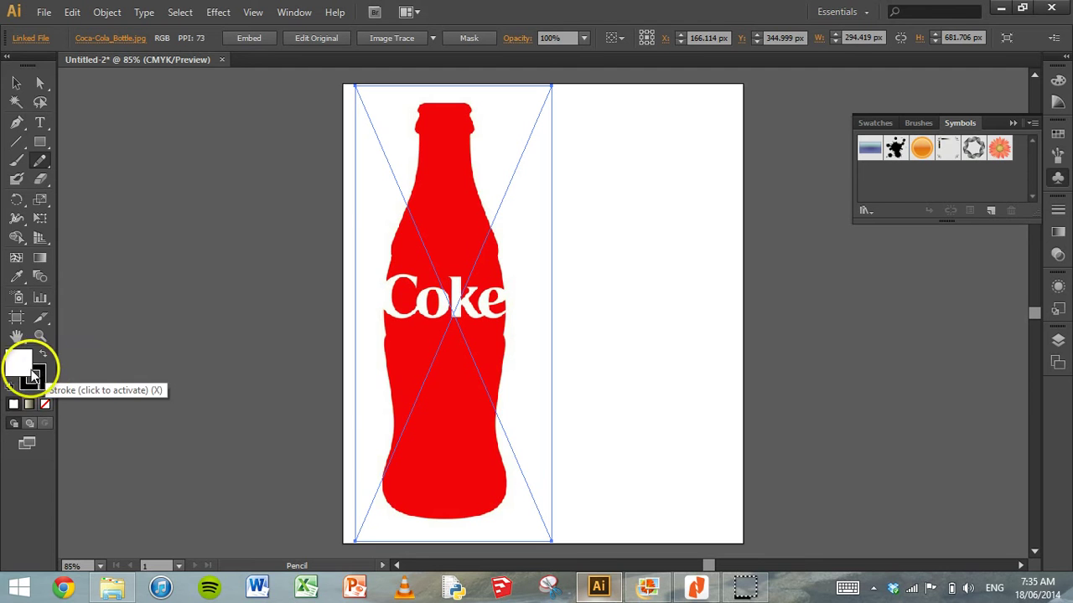
pyautogui.press('x')
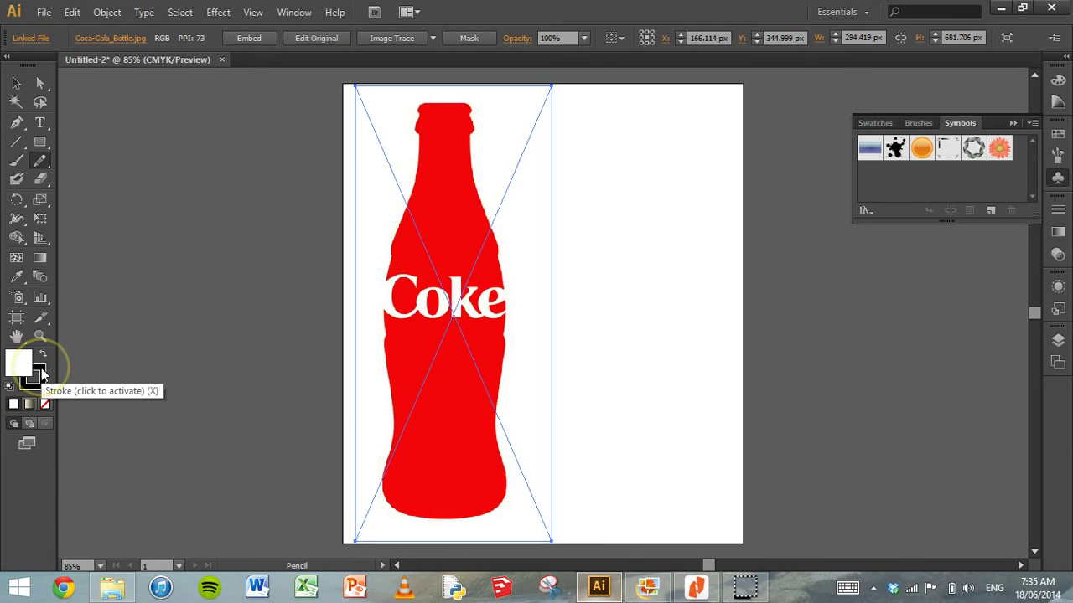
pyautogui.click(45, 374)
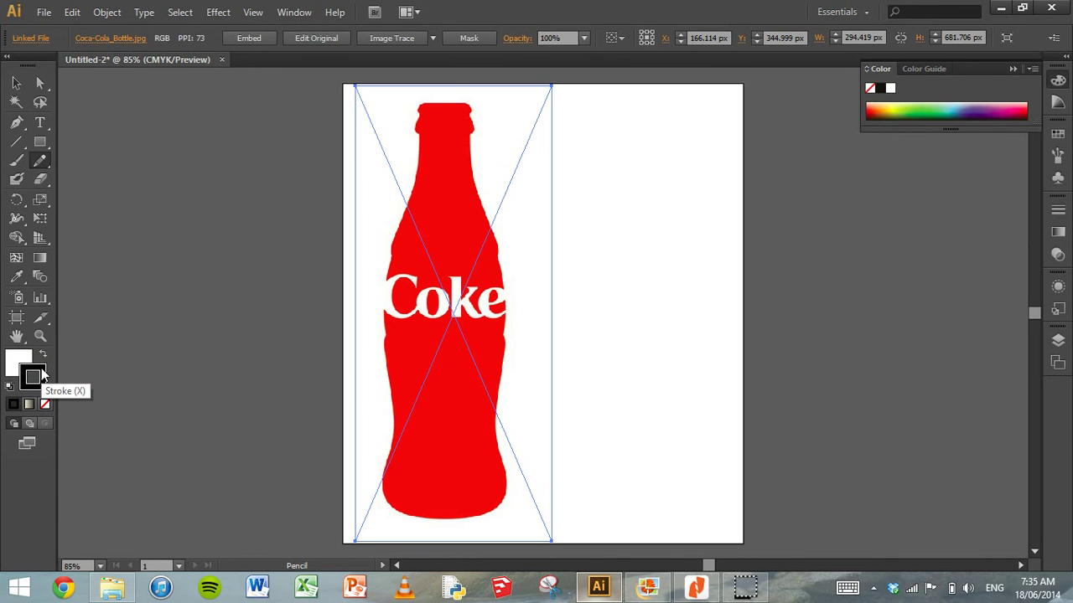
pyautogui.doubleClick(44, 376)
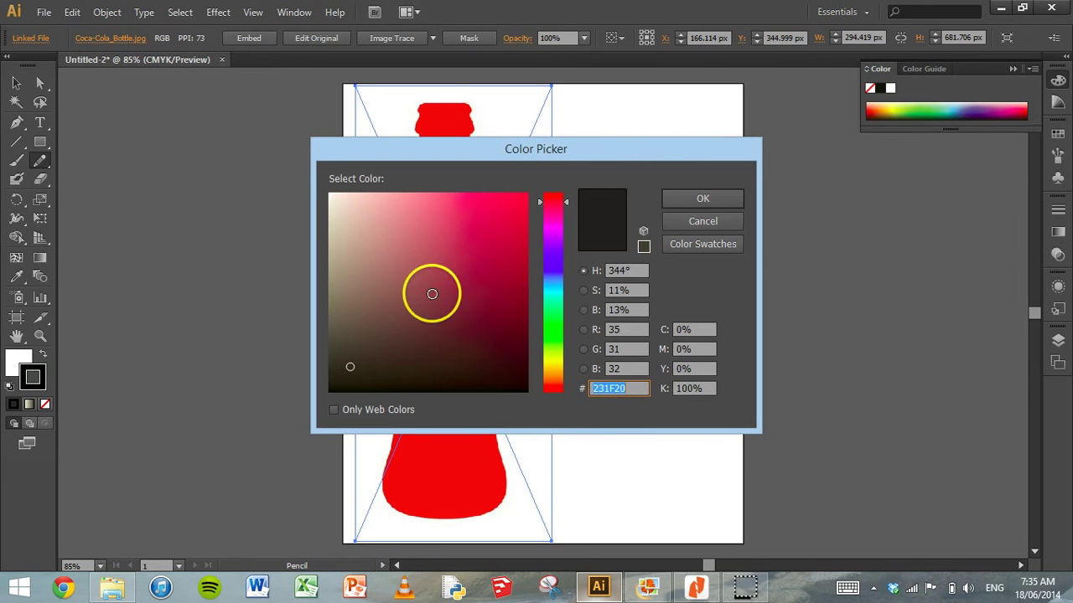
pyautogui.click(544, 321)
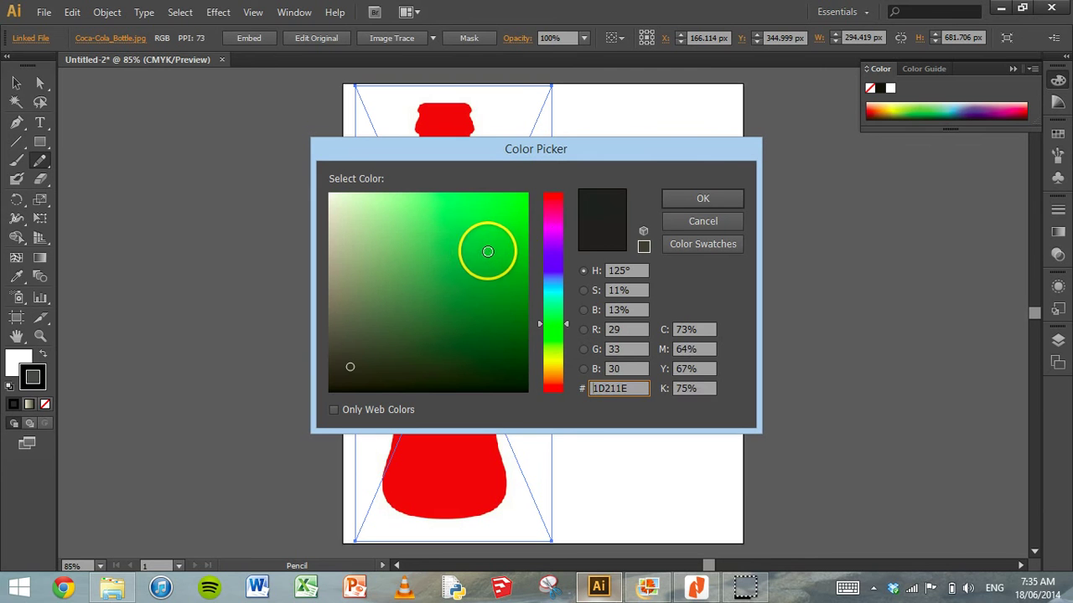
pyautogui.click(480, 253)
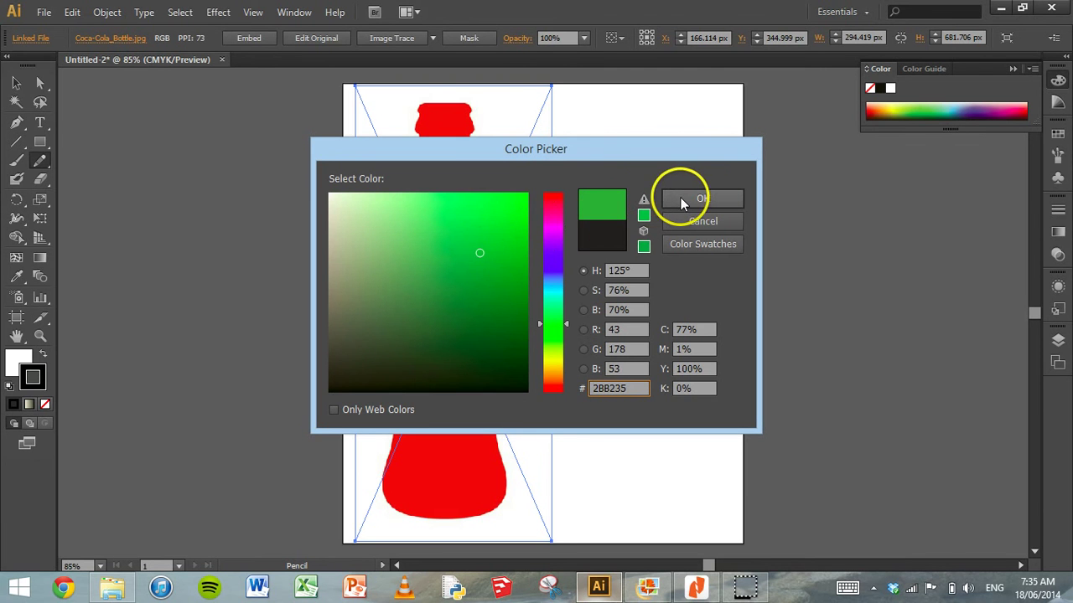
pyautogui.click(702, 198)
# Step: Draw a green test squiggle to the right of the bottle, then deselect it
pyautogui.moveTo(689, 207)
pyautogui.mouseDown()
pyautogui.moveTo(651, 242)
pyautogui.moveTo(639, 306)
pyautogui.mouseUp()
pyautogui.click(16, 82)
pyautogui.click(565, 310)
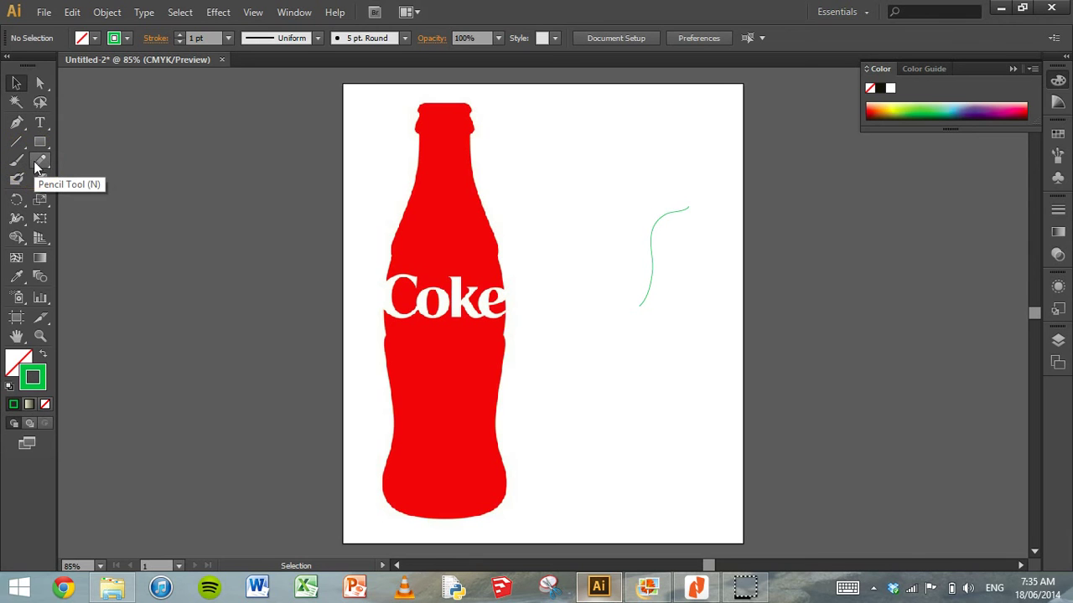
# Step: Undo the green test squiggle and return to the Selection tool
pyautogui.hotkey('ctrl', 'z')
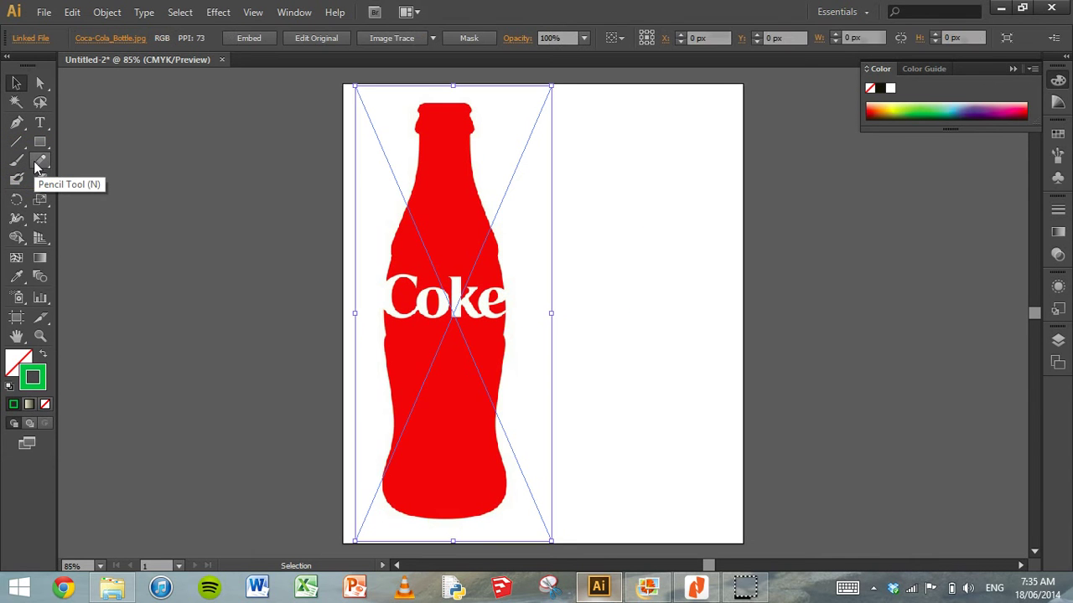
pyautogui.click(35, 168)
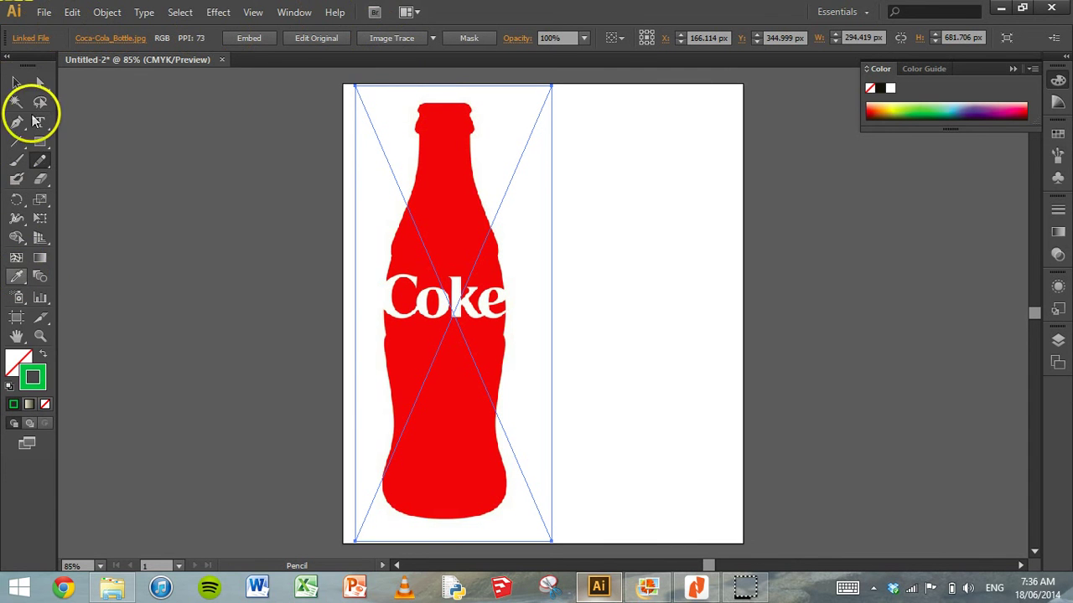
pyautogui.click(17, 83)
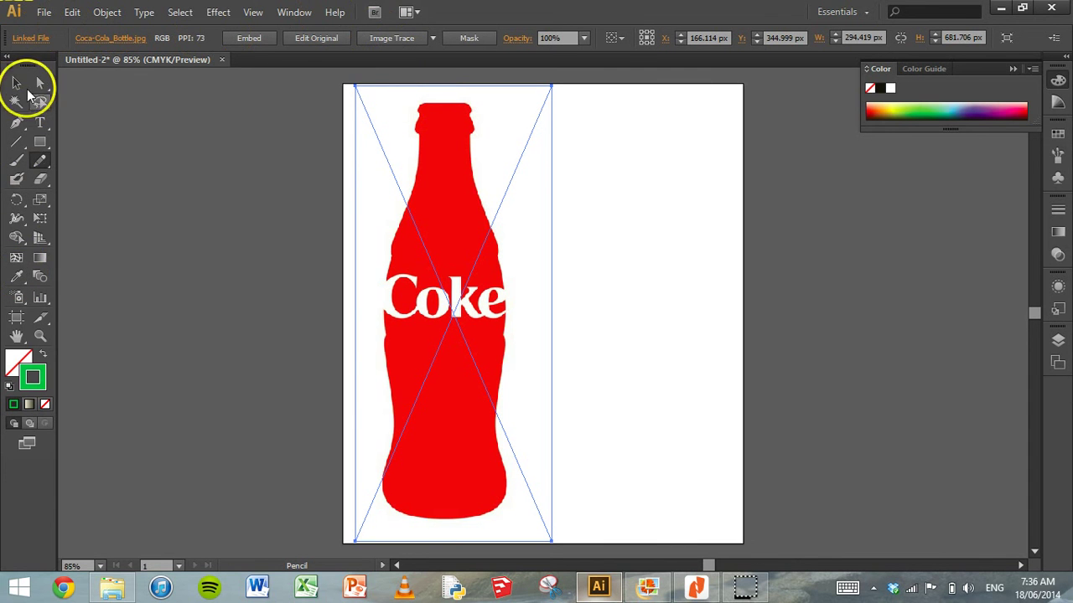
# Step: Reset the workspace to the default Essentials layout
pyautogui.click(295, 13)
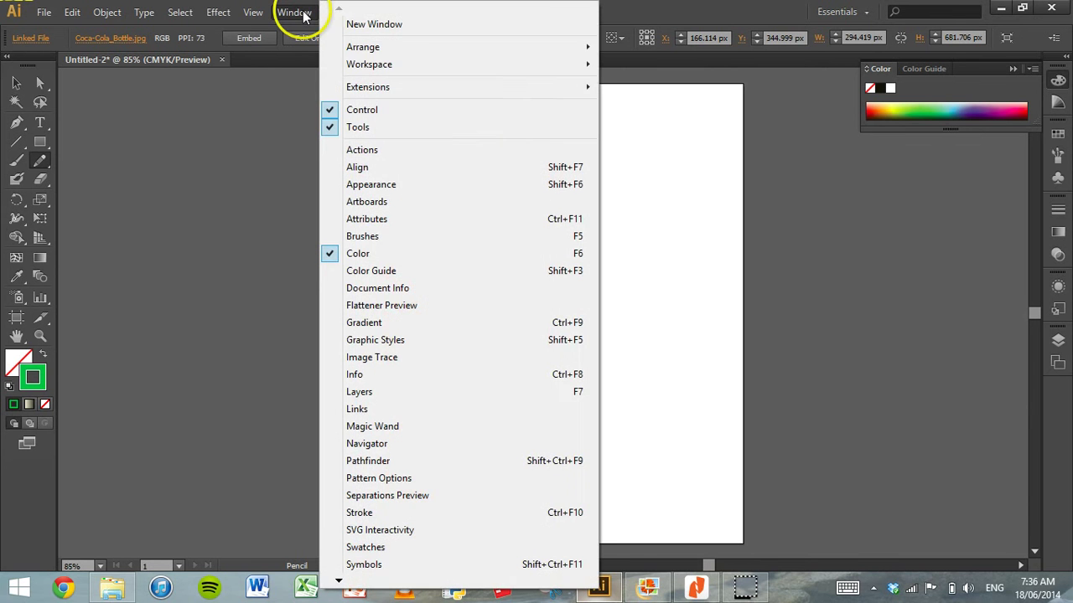
pyautogui.moveTo(400, 67)
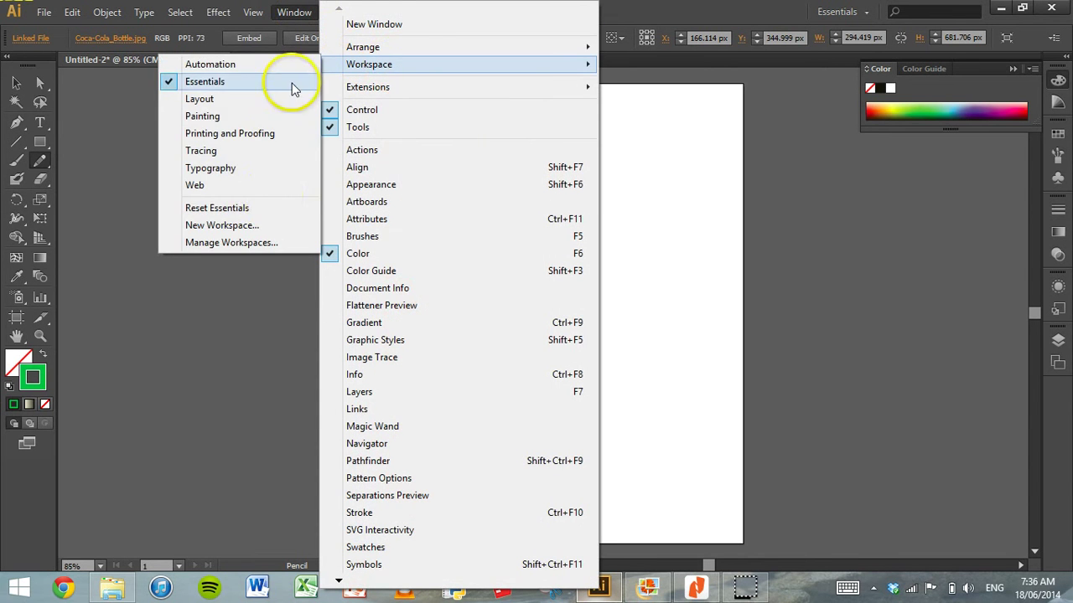
pyautogui.click(218, 209)
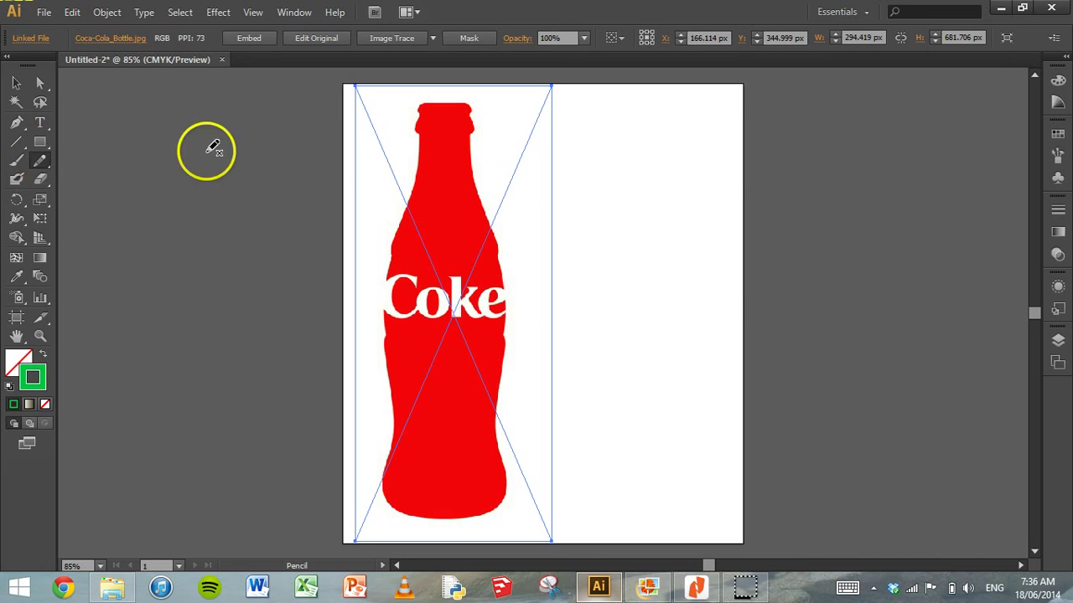
# Step: Trace the bottle's left edge with the Pencil, from the neck down to the base
pyautogui.click(33, 377)
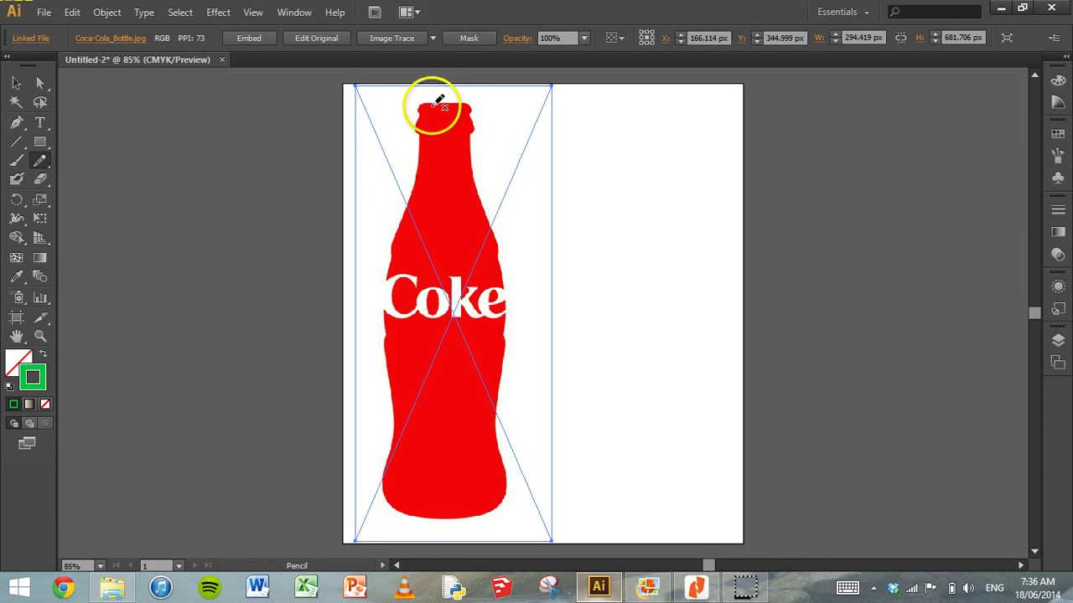
pyautogui.moveTo(434, 108)
pyautogui.mouseDown()
pyautogui.moveTo(423, 99)
pyautogui.moveTo(392, 243)
pyautogui.moveTo(372, 486)
pyautogui.moveTo(464, 512)
pyautogui.moveTo(438, 242)
pyautogui.moveTo(439, 97)
pyautogui.moveTo(427, 109)
pyautogui.moveTo(436, 107)
pyautogui.mouseUp()
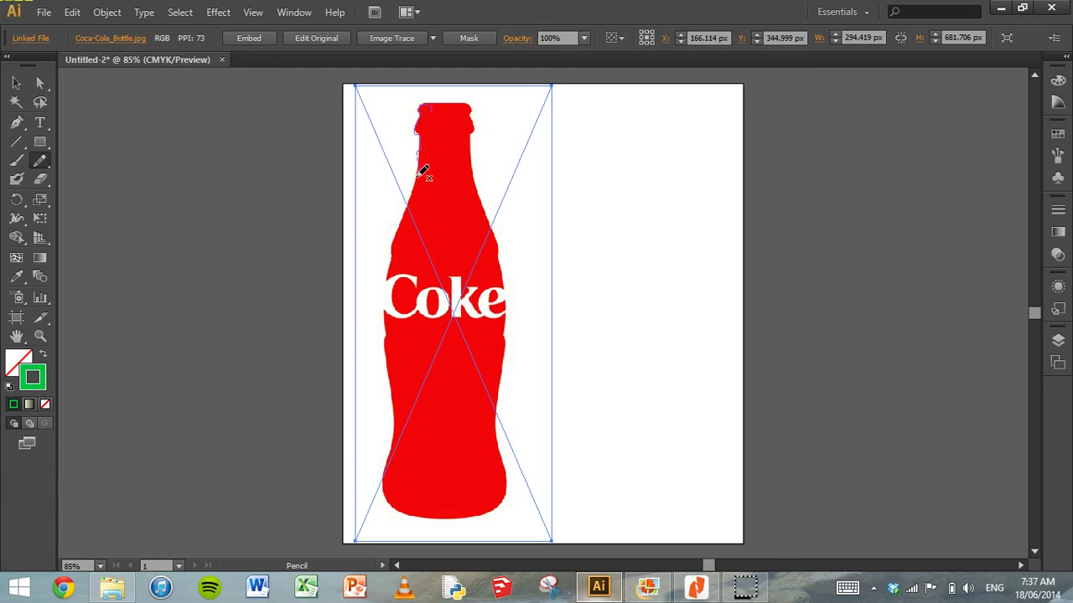
pyautogui.moveTo(419, 188)
pyautogui.mouseDown()
pyautogui.moveTo(390, 250)
pyautogui.moveTo(389, 484)
pyautogui.moveTo(394, 506)
pyautogui.moveTo(449, 513)
pyautogui.mouseUp()
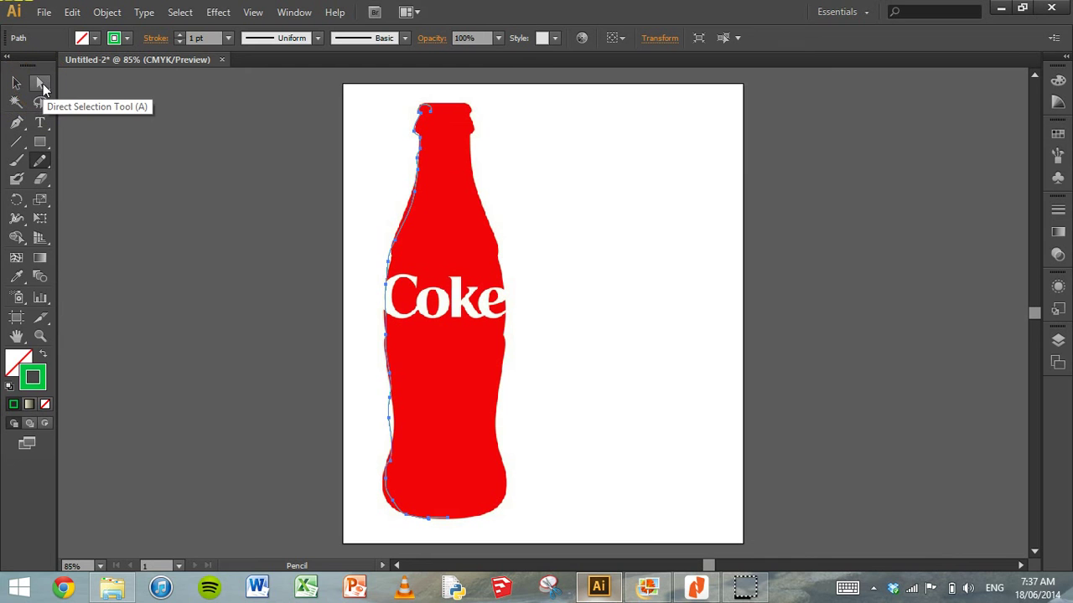
# Step: Drag the traced path's anchors onto the bottle's left edge with Direct Selection
pyautogui.click(41, 84)
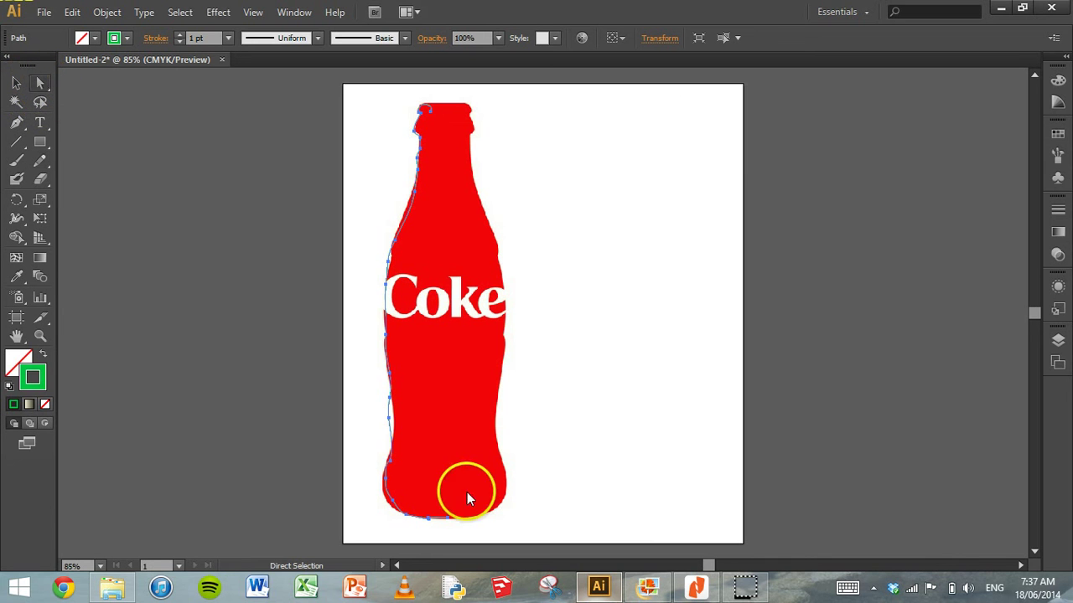
pyautogui.click(390, 420)
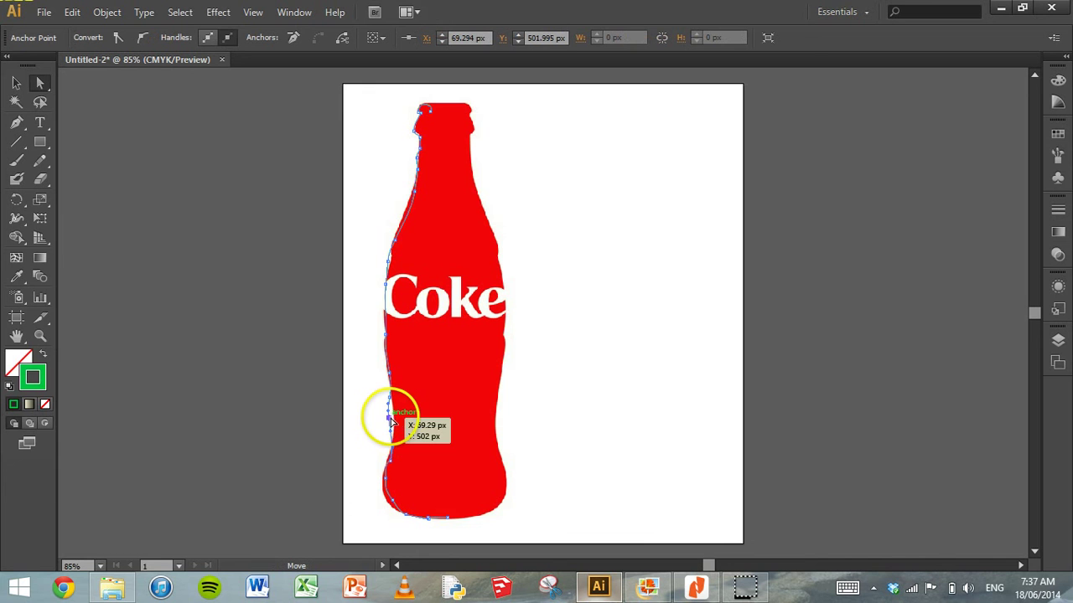
pyautogui.moveTo(391, 421); pyautogui.dragTo(388, 419)
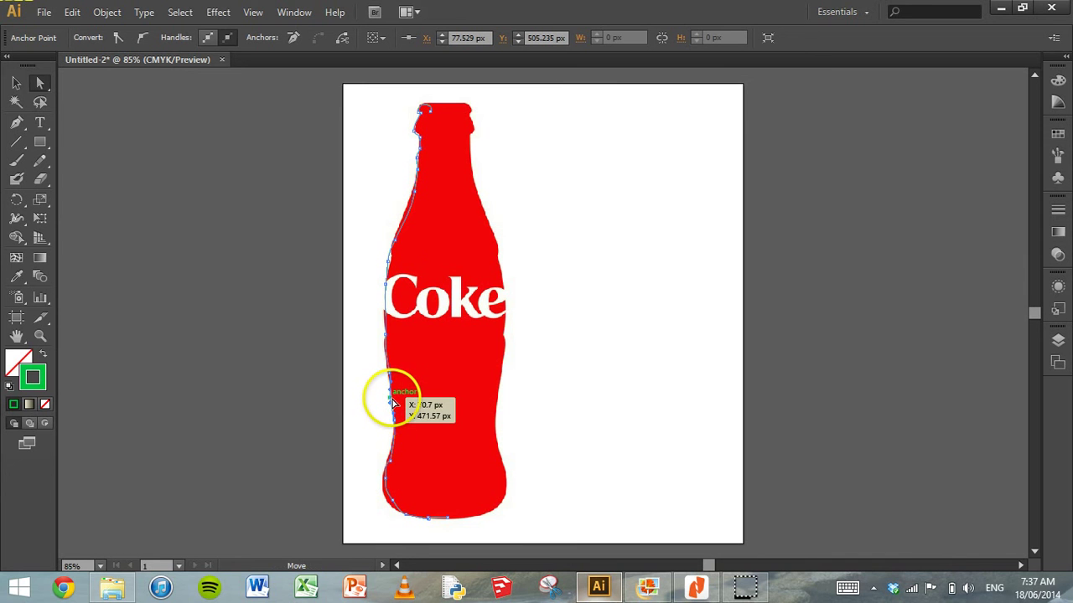
pyautogui.click(393, 402)
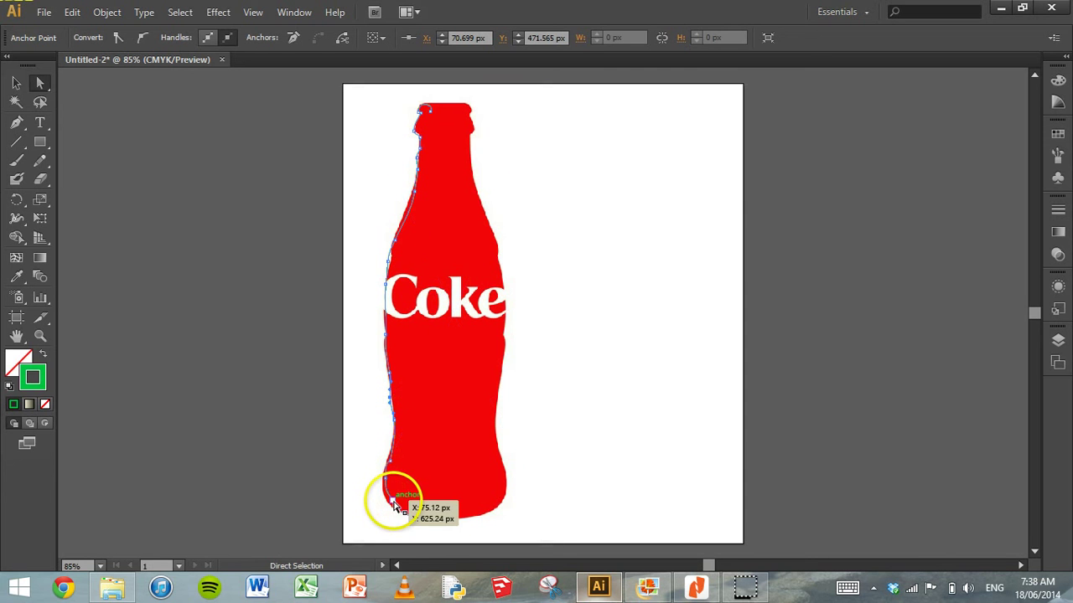
pyautogui.moveTo(393, 501); pyautogui.dragTo(388, 500)
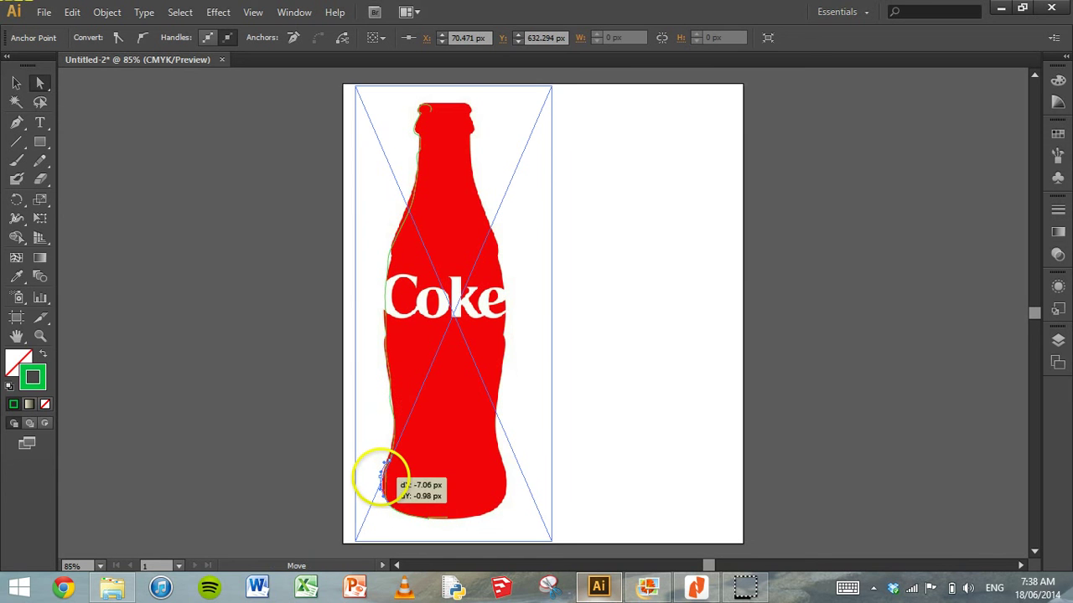
pyautogui.moveTo(379, 475); pyautogui.dragTo(379, 478)
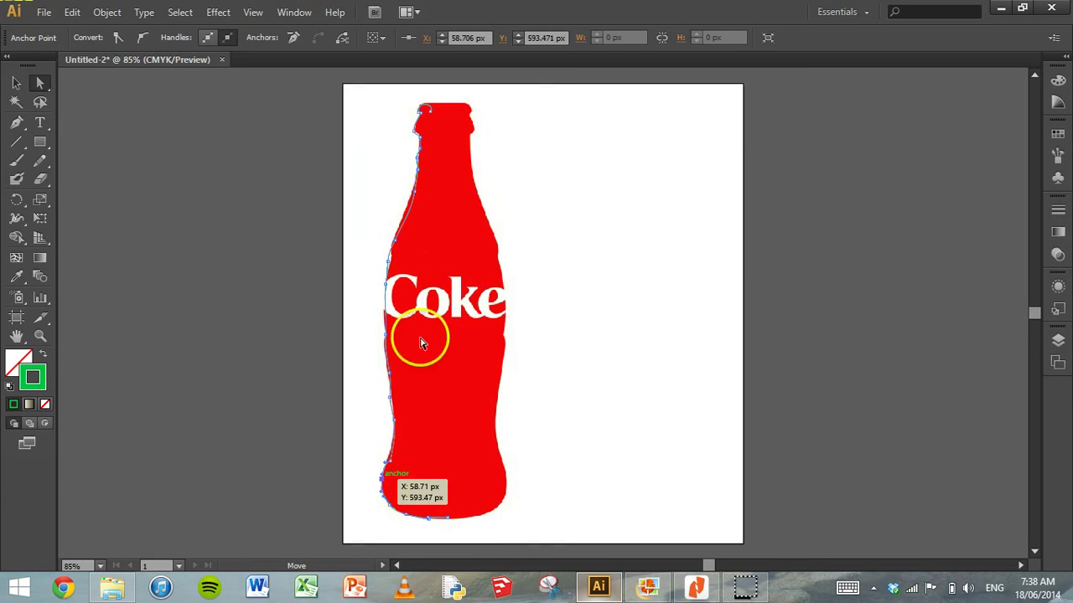
pyautogui.moveTo(390, 257)
pyautogui.mouseDown()
pyautogui.moveTo(392, 266)
pyautogui.moveTo(391, 253)
pyautogui.mouseUp()
# Step: Reshape the anchors and curve at the bottle's neck to match the outline
pyautogui.click(438, 132)
pyautogui.click(417, 195)
pyautogui.moveTo(416, 195); pyautogui.dragTo(415, 191)
pyautogui.click(418, 163)
pyautogui.click(417, 160)
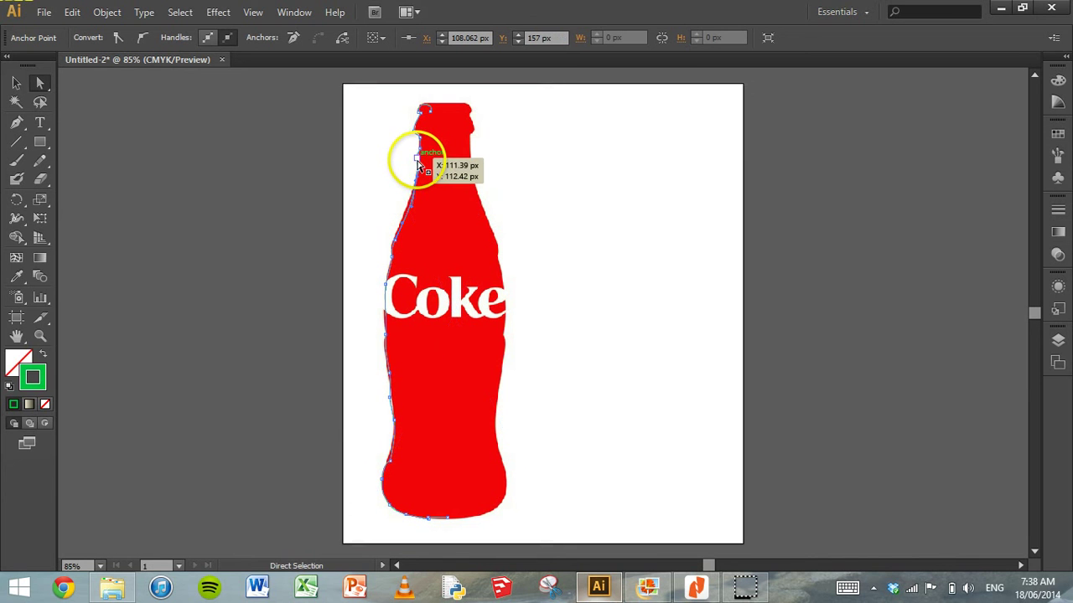
pyautogui.moveTo(420, 164); pyautogui.dragTo(420, 155)
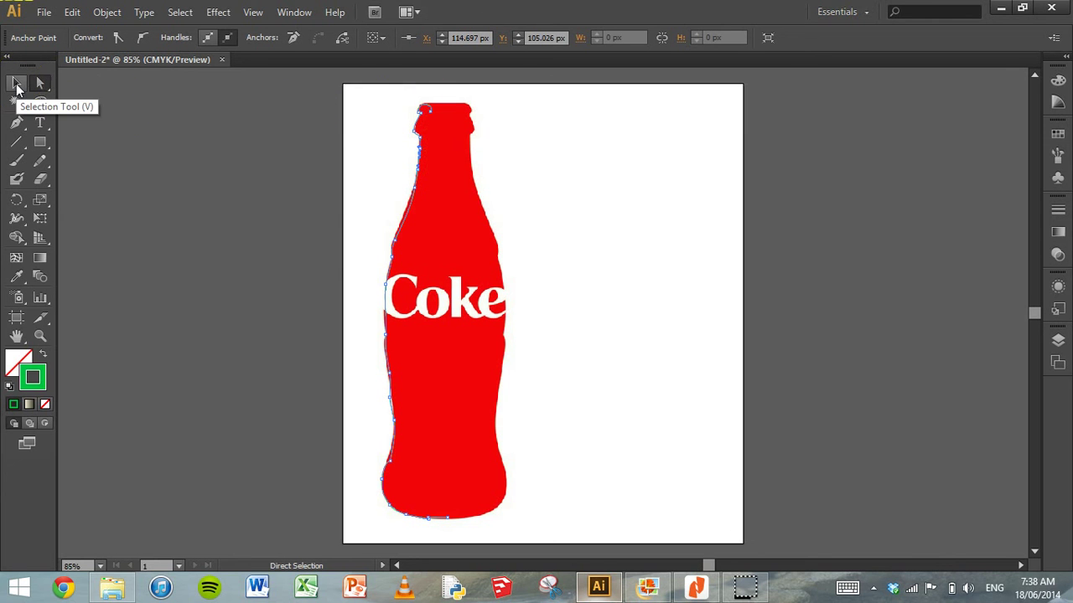
# Step: Select the traced bottle outline rather than the photo
pyautogui.click(17, 83)
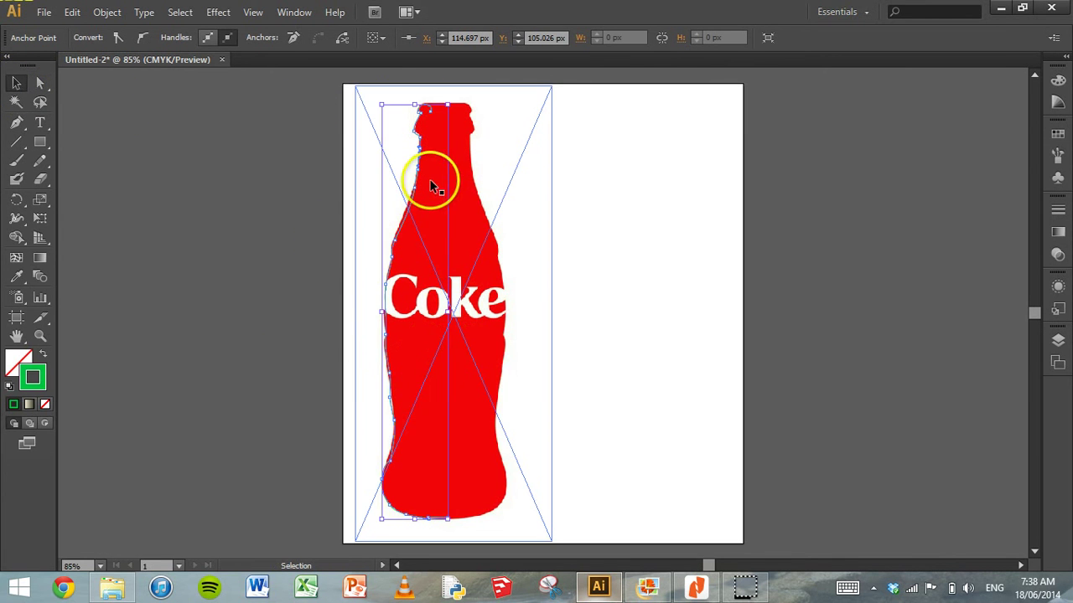
pyautogui.click(308, 260)
pyautogui.click(521, 258)
pyautogui.click(422, 208)
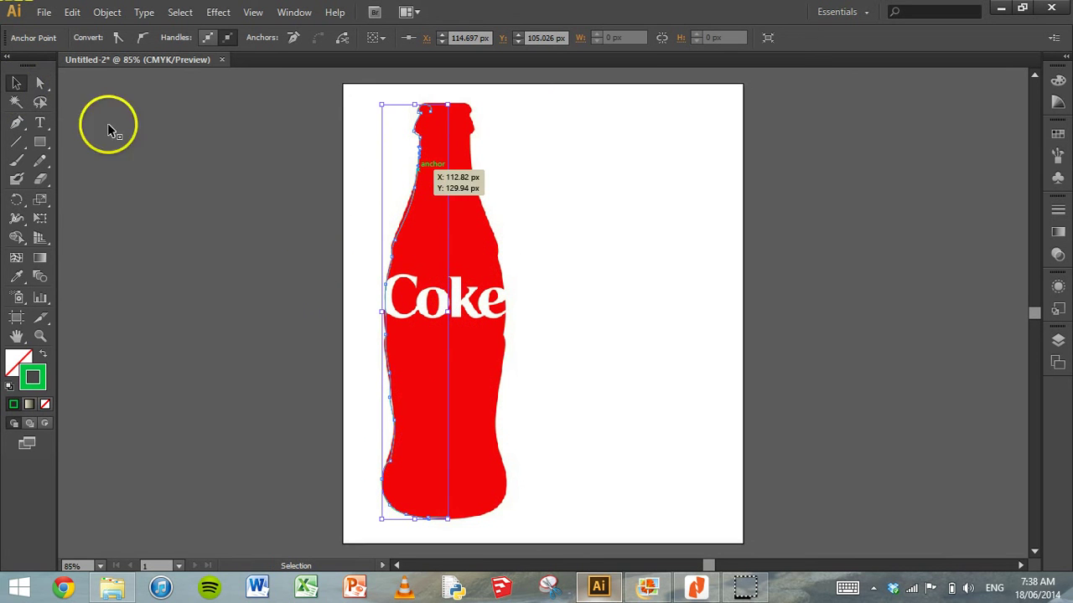
# Step: Pick a bright yellow-green C9F21C fill, which gets applied to the selected bottle half
pyautogui.click(42, 144)
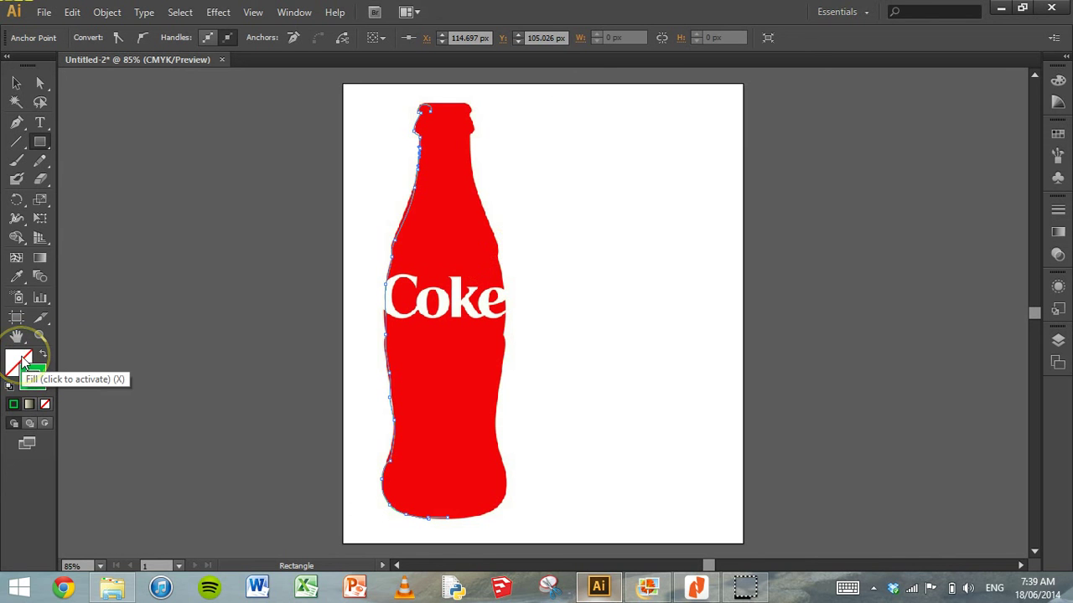
pyautogui.click(13, 365)
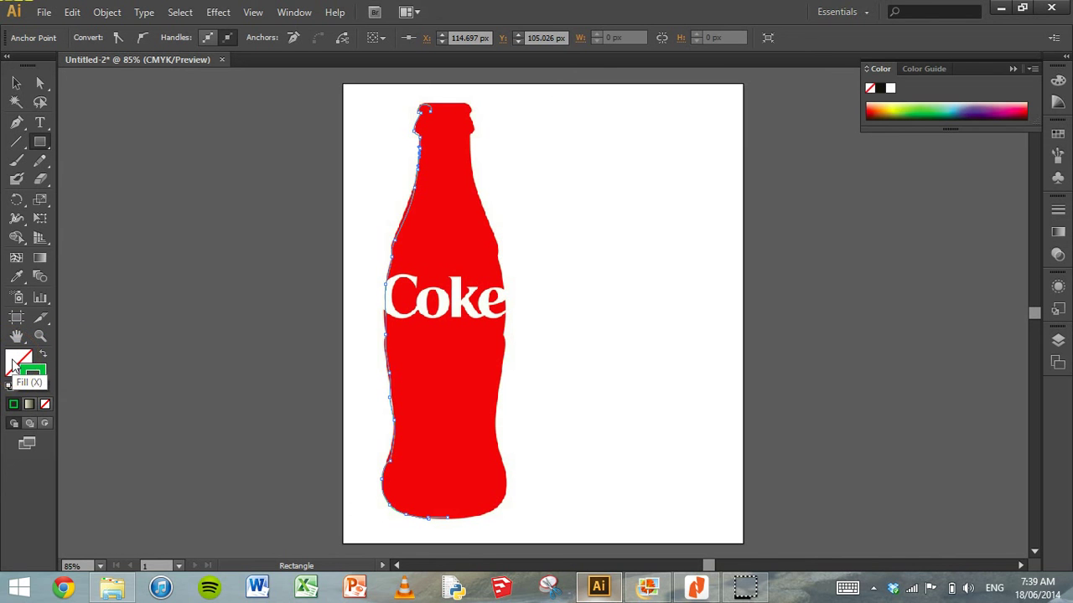
pyautogui.doubleClick(15, 363)
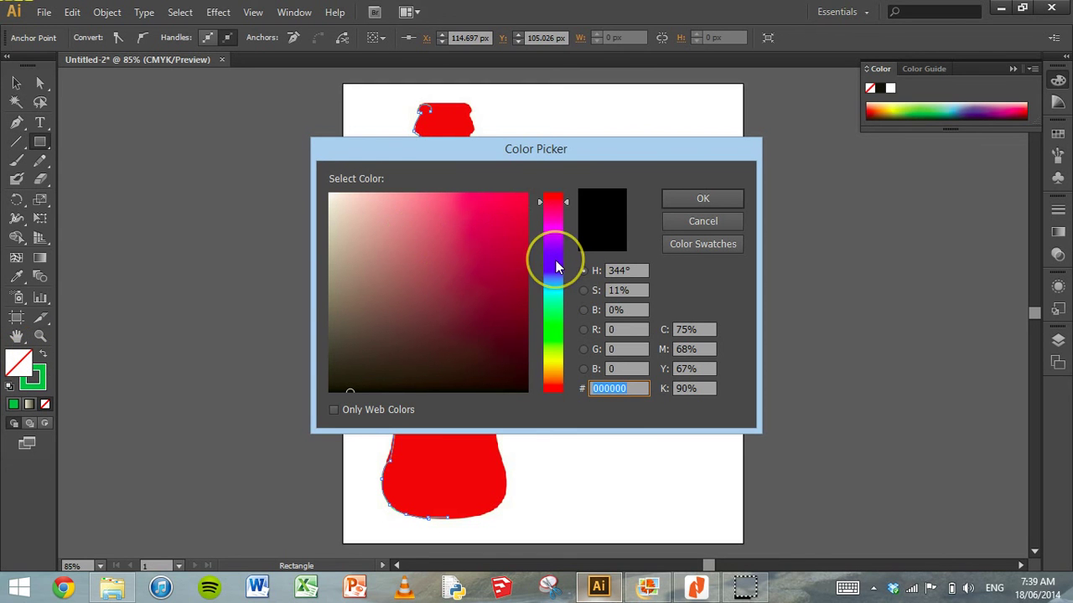
pyautogui.click(557, 356)
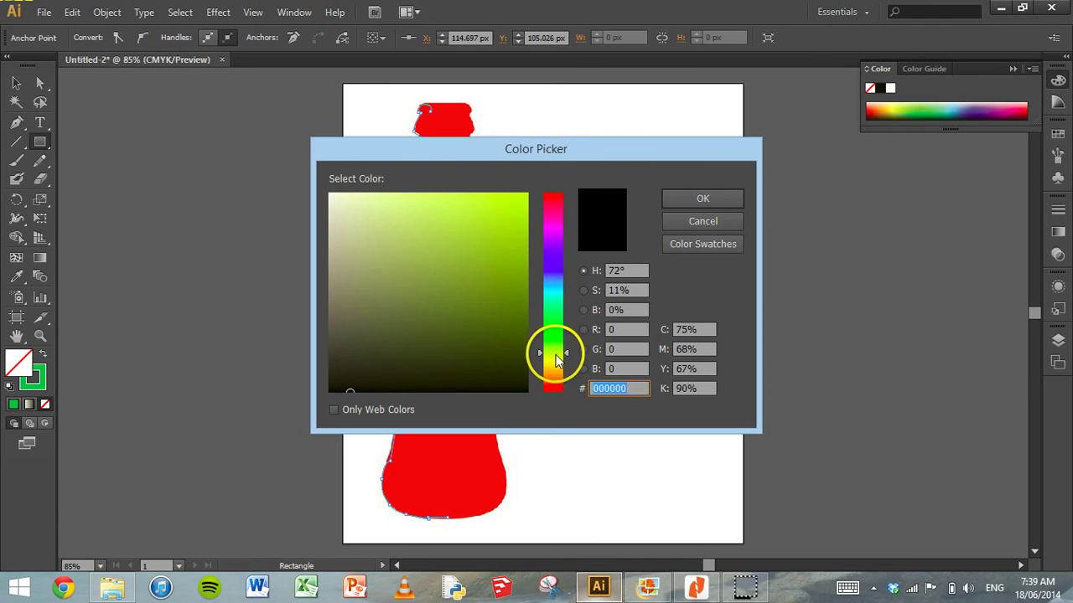
pyautogui.click(505, 203)
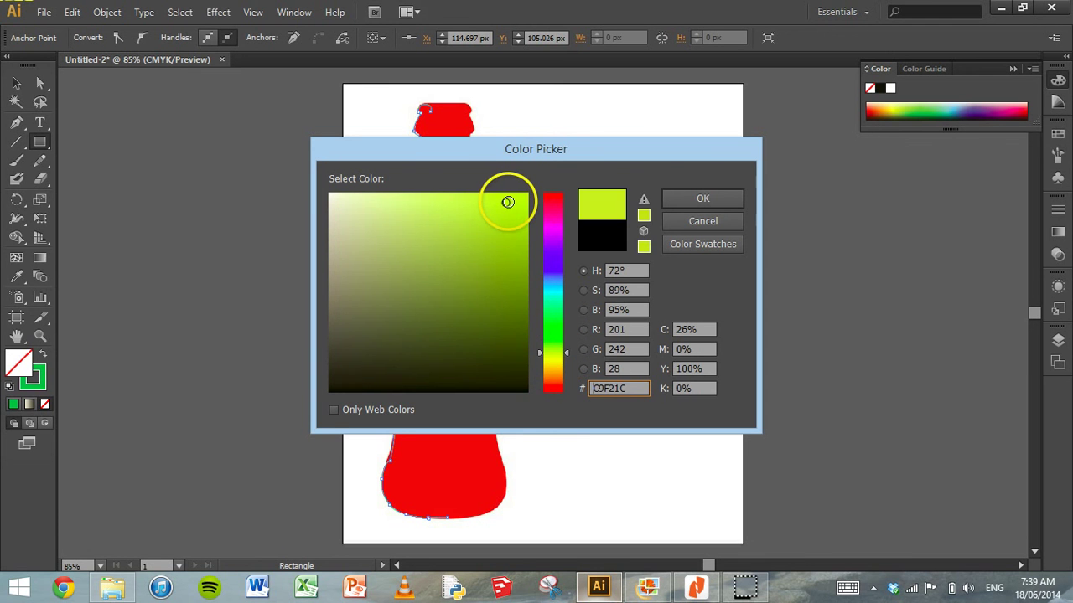
pyautogui.click(707, 198)
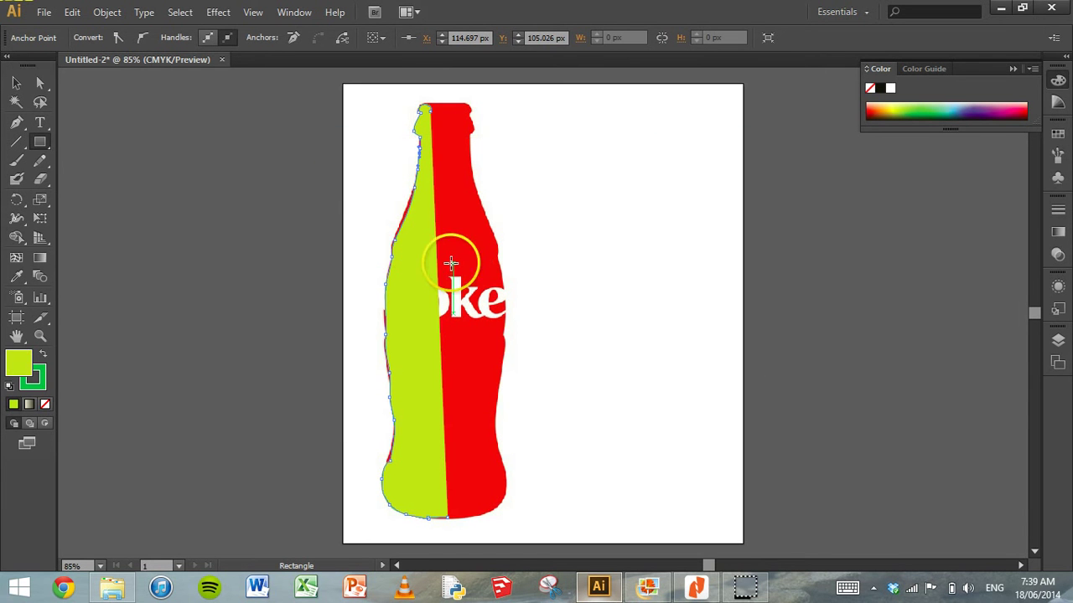
# Step: Remove the accidental yellow-green fill from the bottle half and deselect everything
pyautogui.keyDown('ctrl'); pyautogui.click(402, 263); pyautogui.keyUp('ctrl')
pyautogui.press('/')
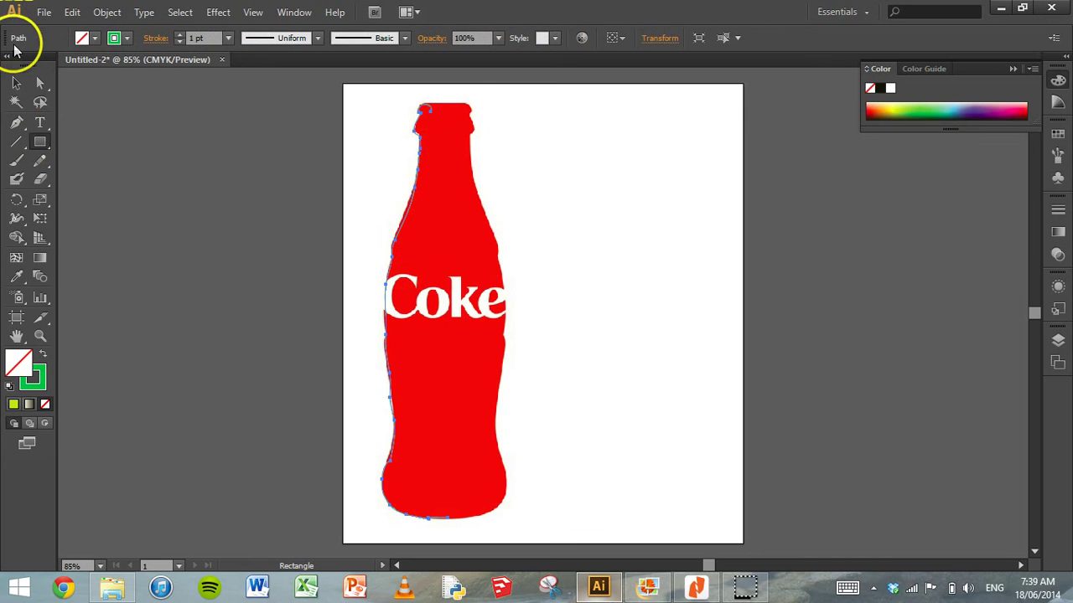
pyautogui.click(17, 81)
pyautogui.click(431, 167)
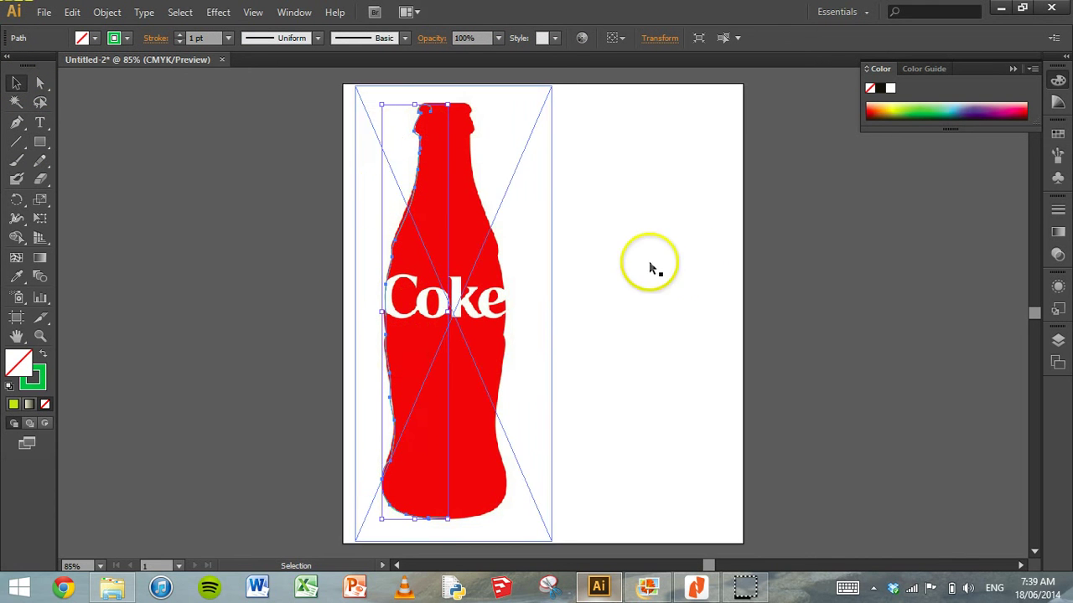
pyautogui.click(577, 216)
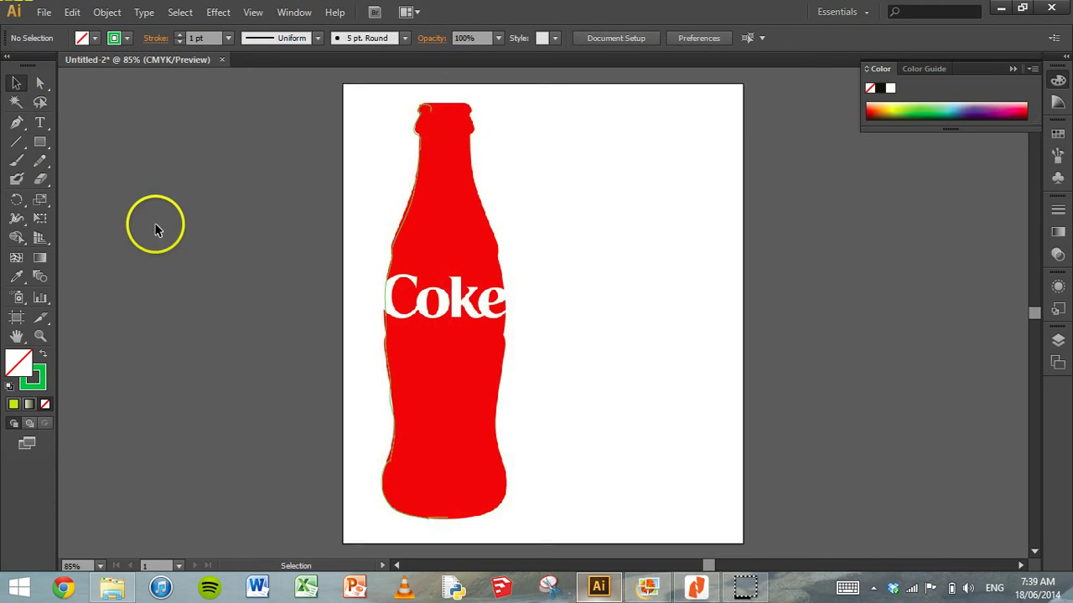
# Step: Set the fill to yellow-green D5E821 and draw the label rectangle right of the bottle
pyautogui.click(40, 144)
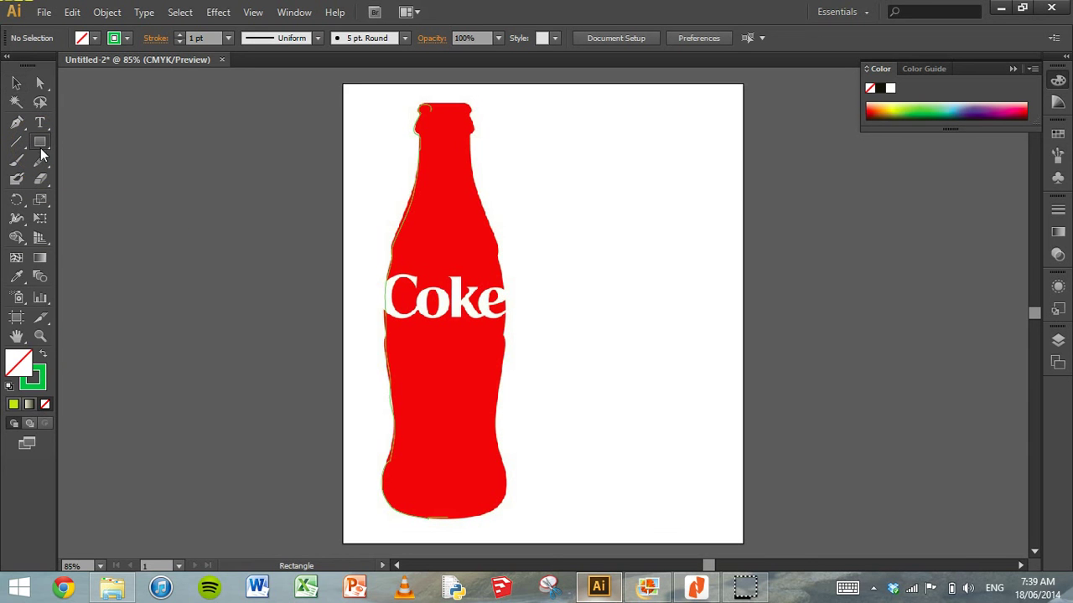
pyautogui.doubleClick(20, 362)
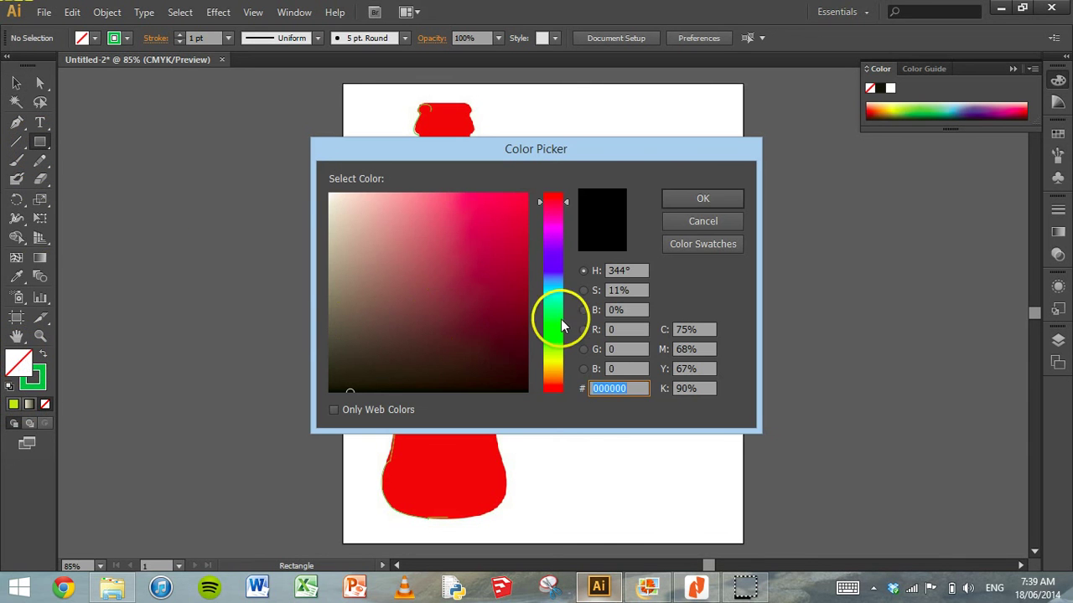
pyautogui.click(551, 357)
pyautogui.click(500, 211)
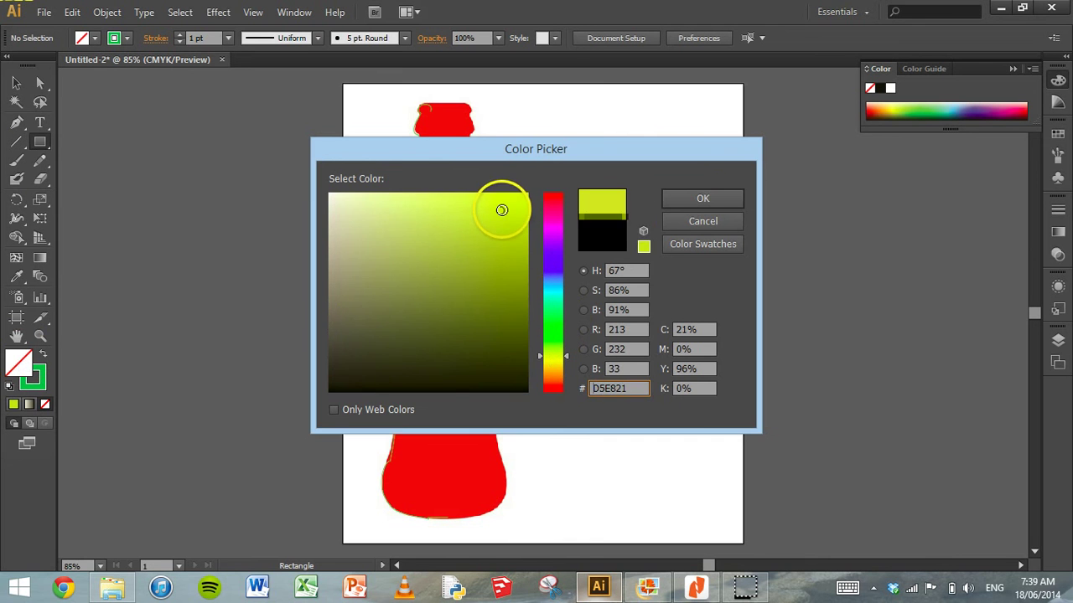
pyautogui.click(719, 197)
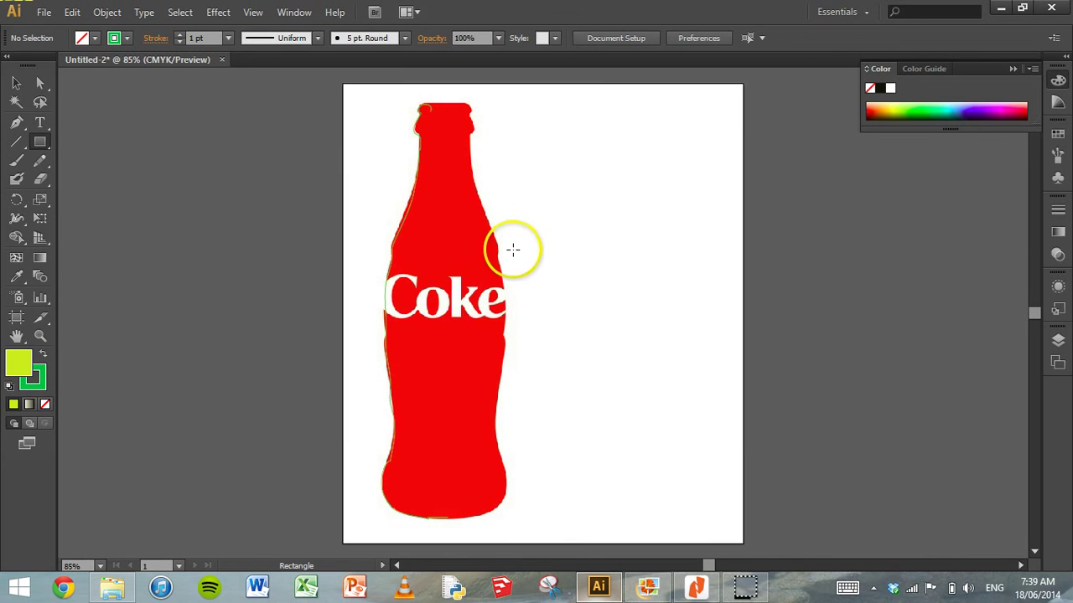
pyautogui.moveTo(516, 254); pyautogui.dragTo(736, 342)
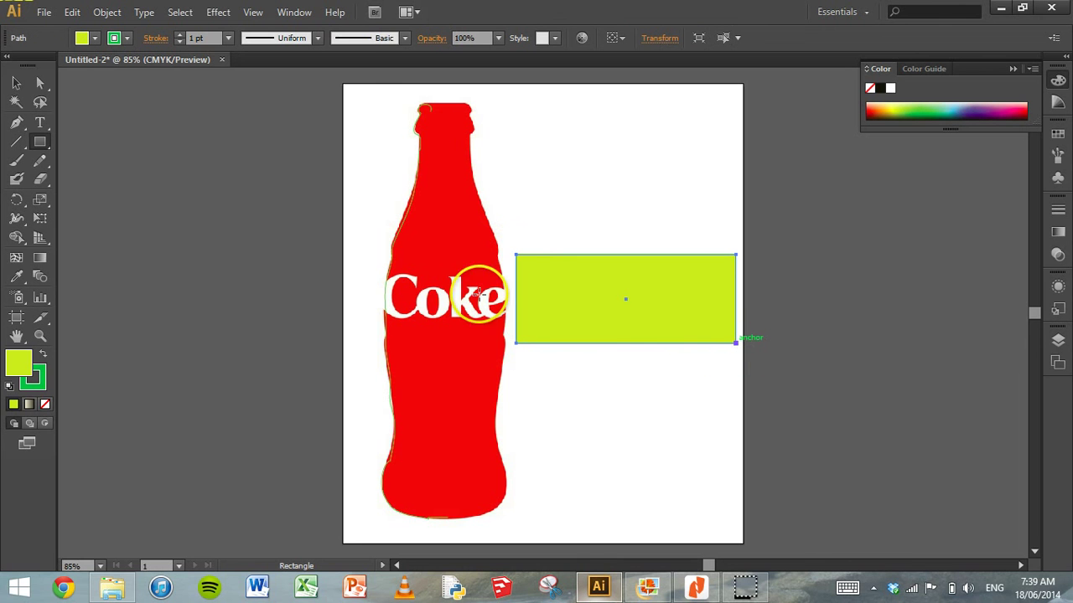
# Step: Type the word Energy on the yellow-green rectangle and select it
pyautogui.click(37, 128)
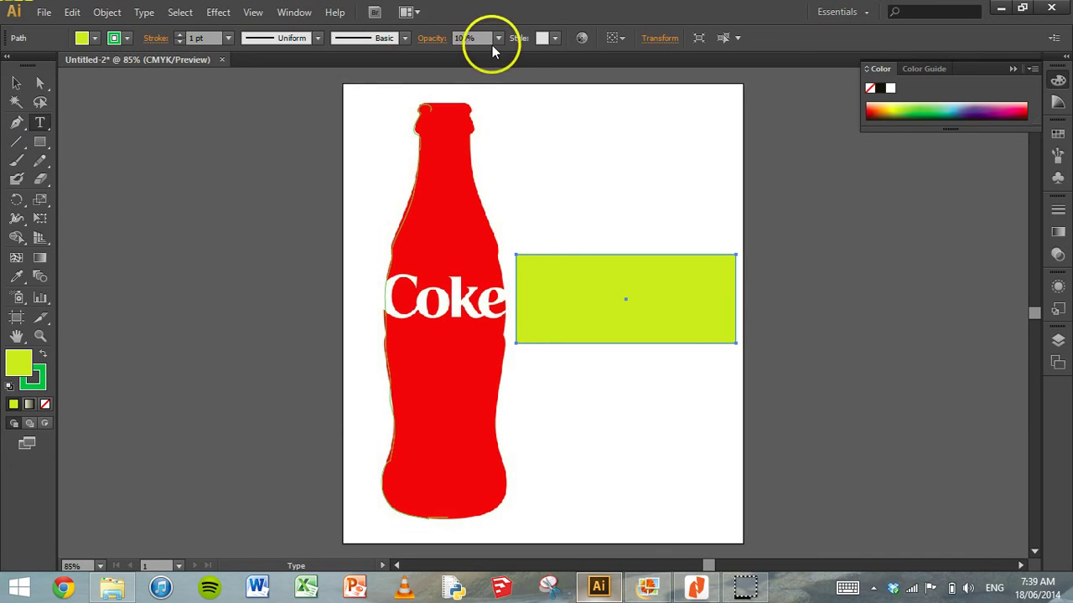
pyautogui.click(537, 297)
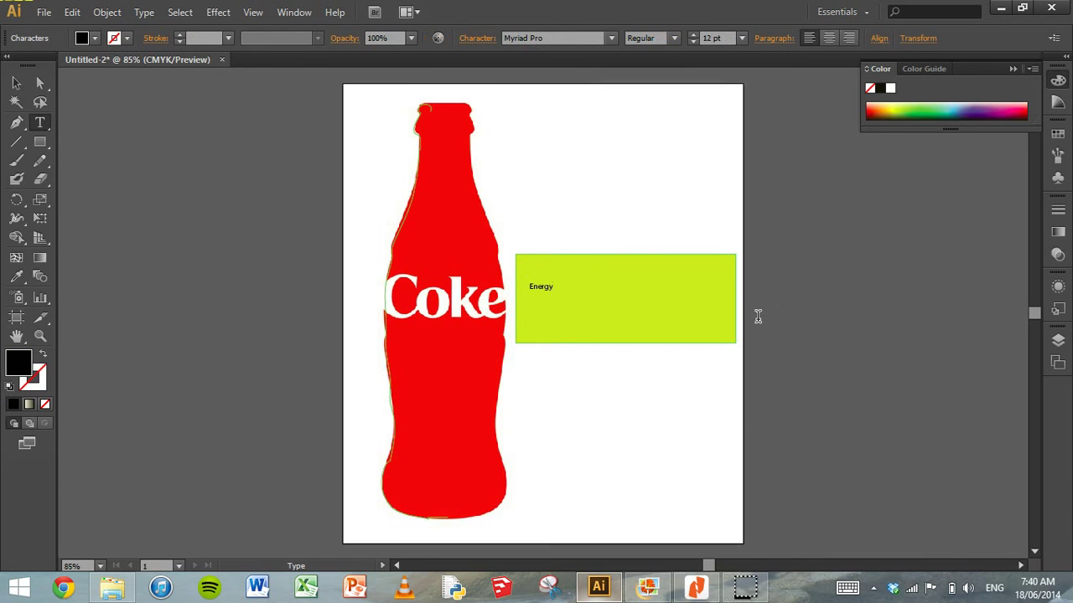
pyautogui.hotkey('ctrl', 'a')
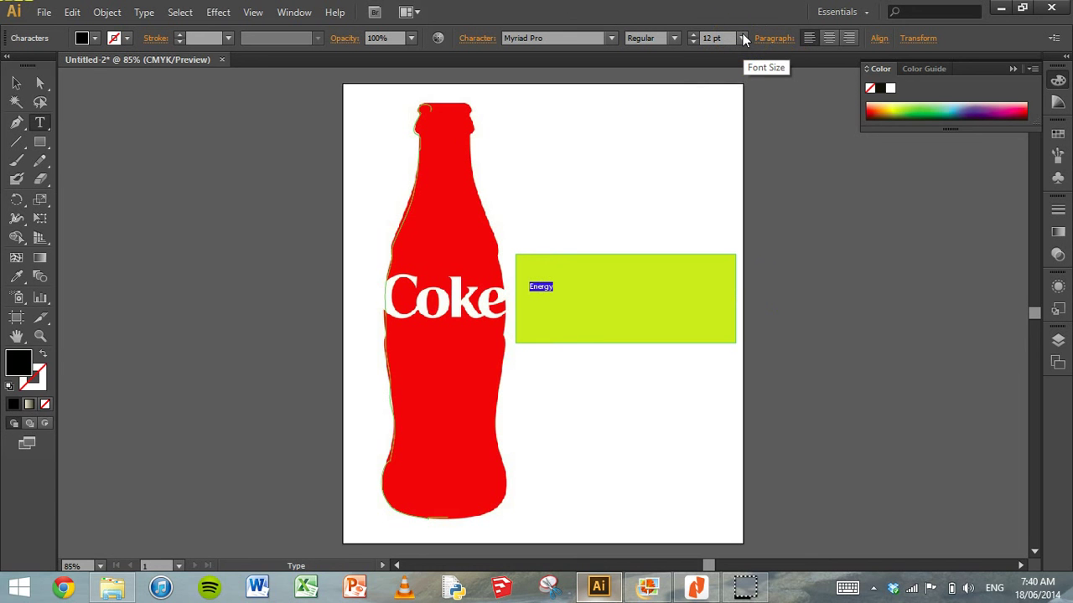
# Step: Enlarge Energy to 86 pt and change its font to Nueva Std
pyautogui.click(742, 40)
pyautogui.click(762, 313)
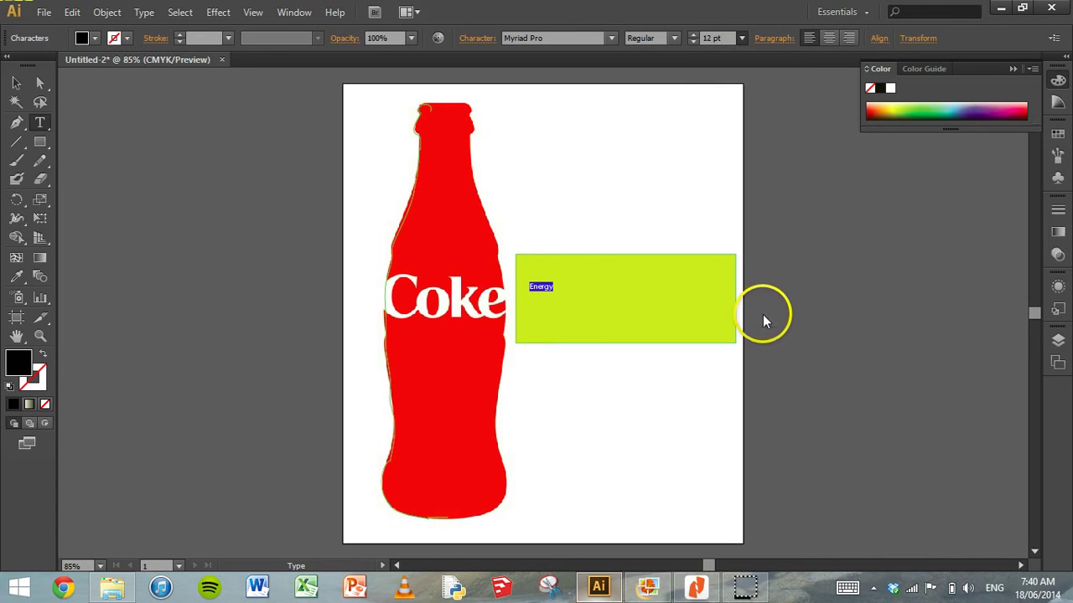
pyautogui.click(695, 34)
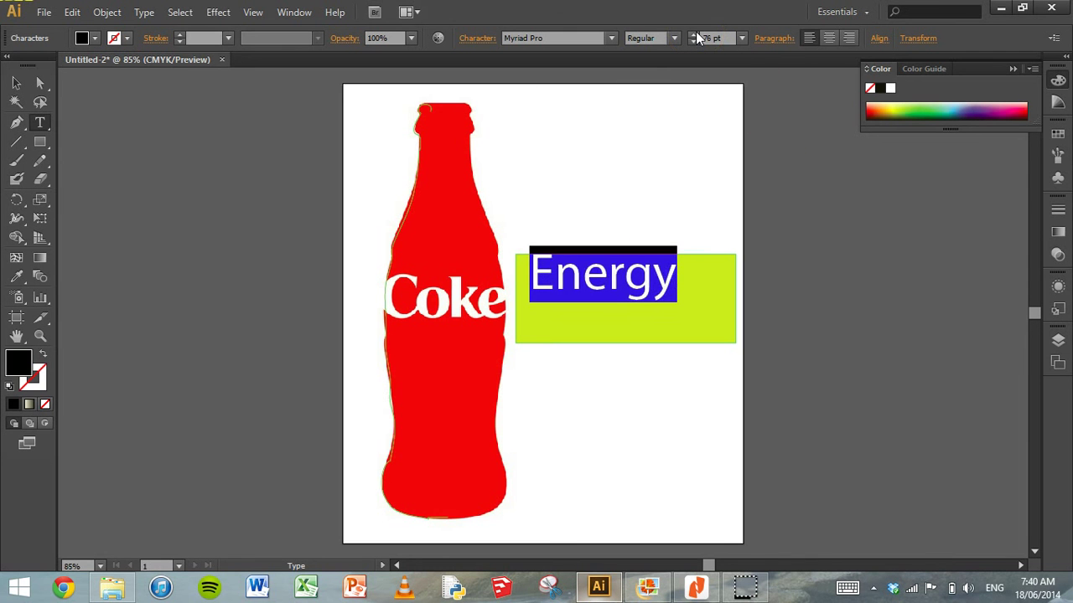
pyautogui.click(696, 34)
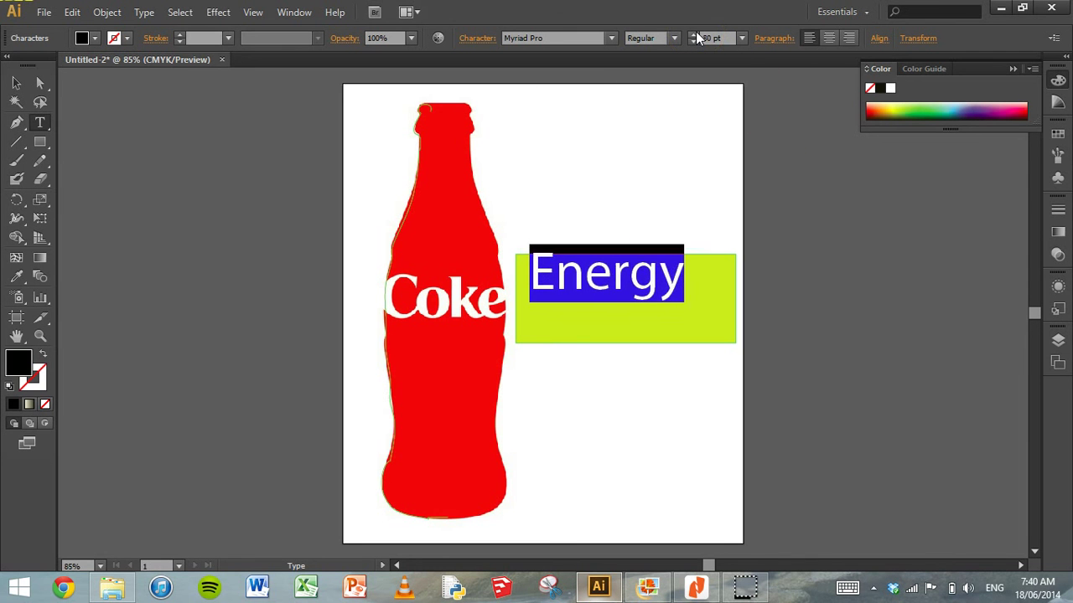
pyautogui.click(695, 35)
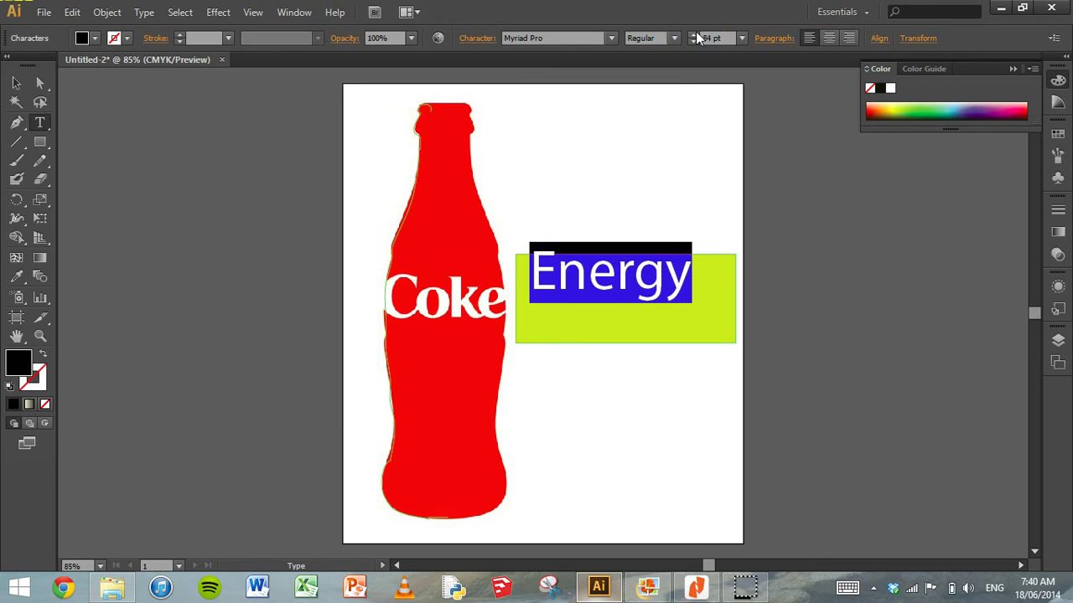
pyautogui.click(696, 34)
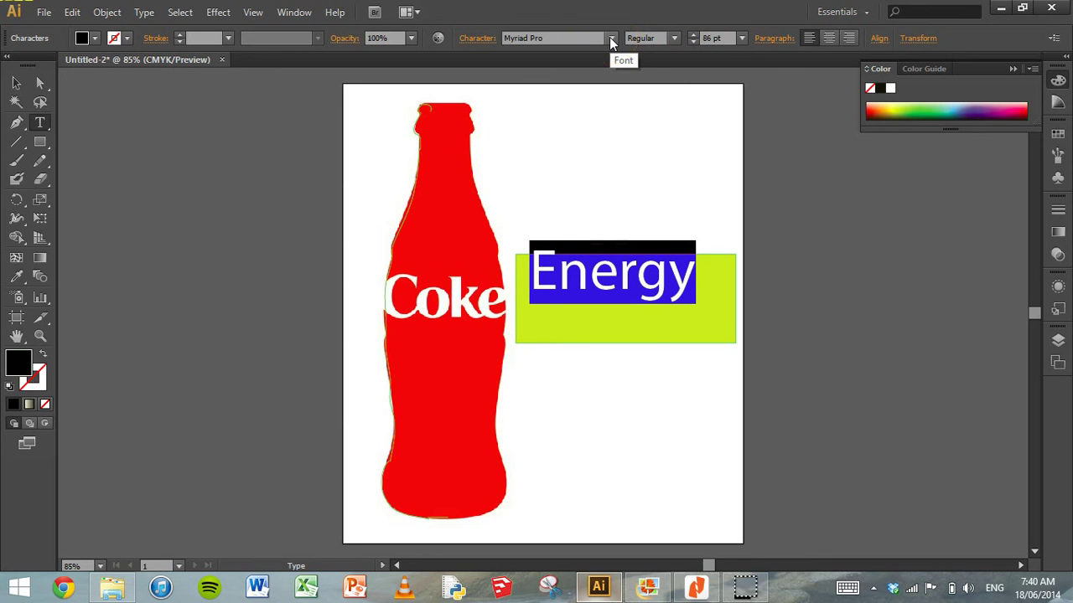
pyautogui.click(612, 38)
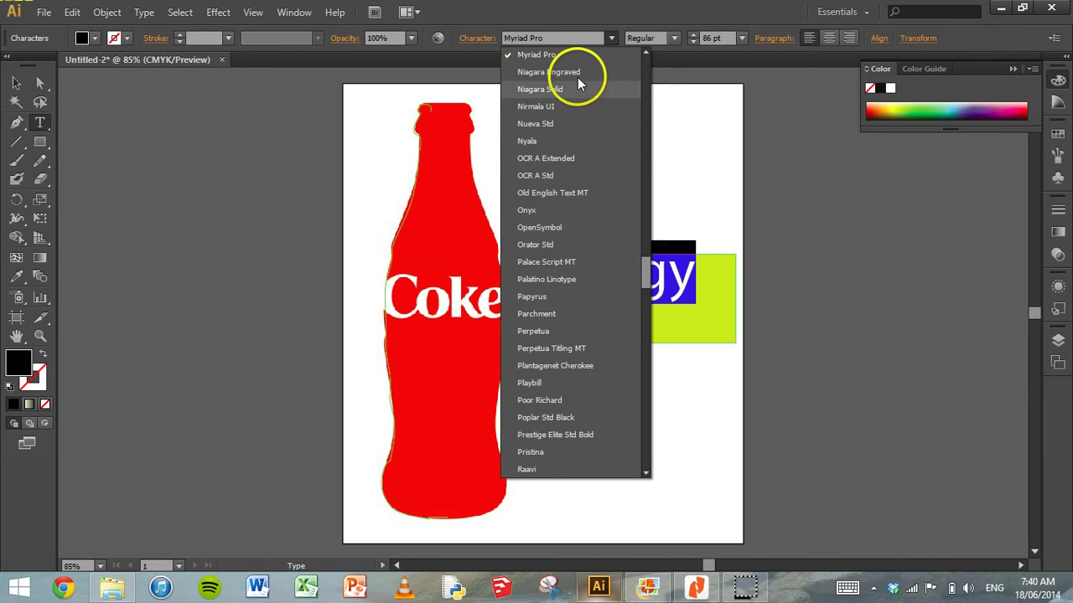
pyautogui.click(557, 122)
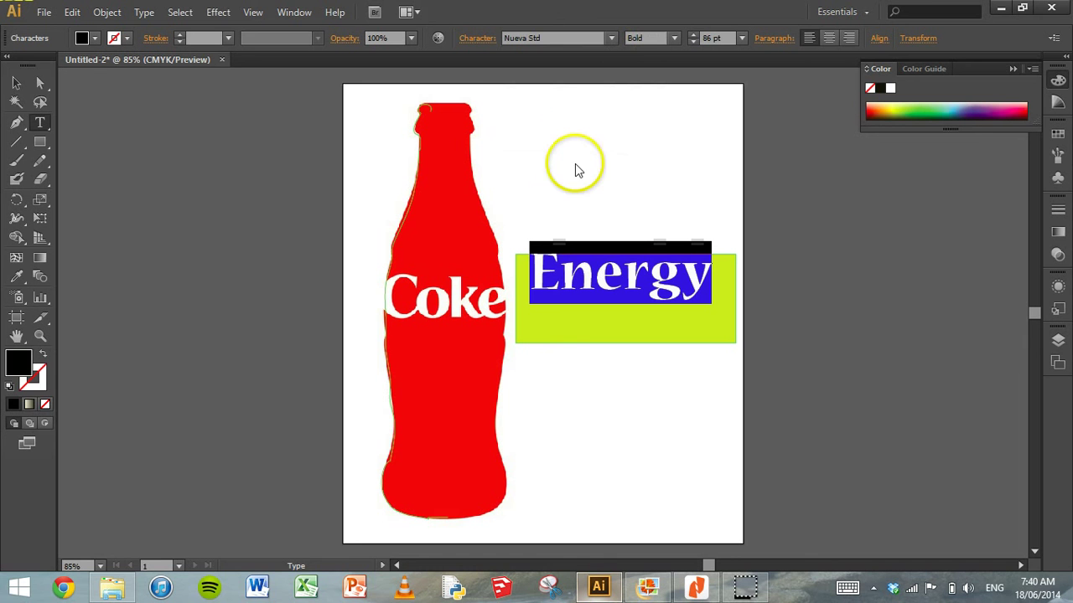
pyautogui.click(17, 83)
# Step: Move the Energy text down so it sits centred inside the yellow-green rectangle
pyautogui.click(637, 281)
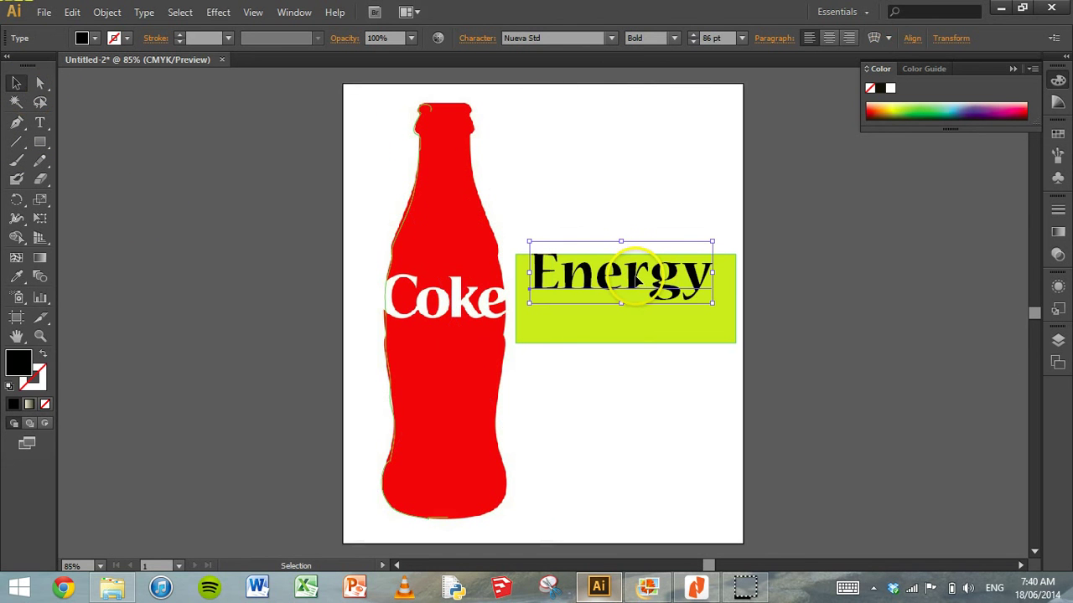
pyautogui.moveTo(637, 282); pyautogui.dragTo(644, 309)
pyautogui.press('Up')
pyautogui.press('Up')
pyautogui.press('Up')
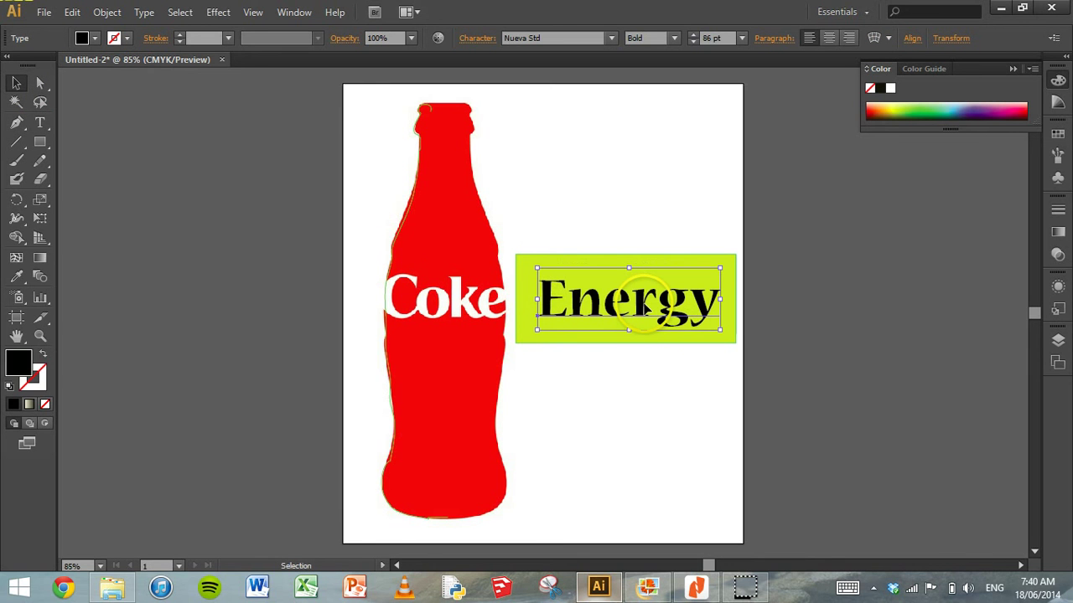
pyautogui.press('Up')
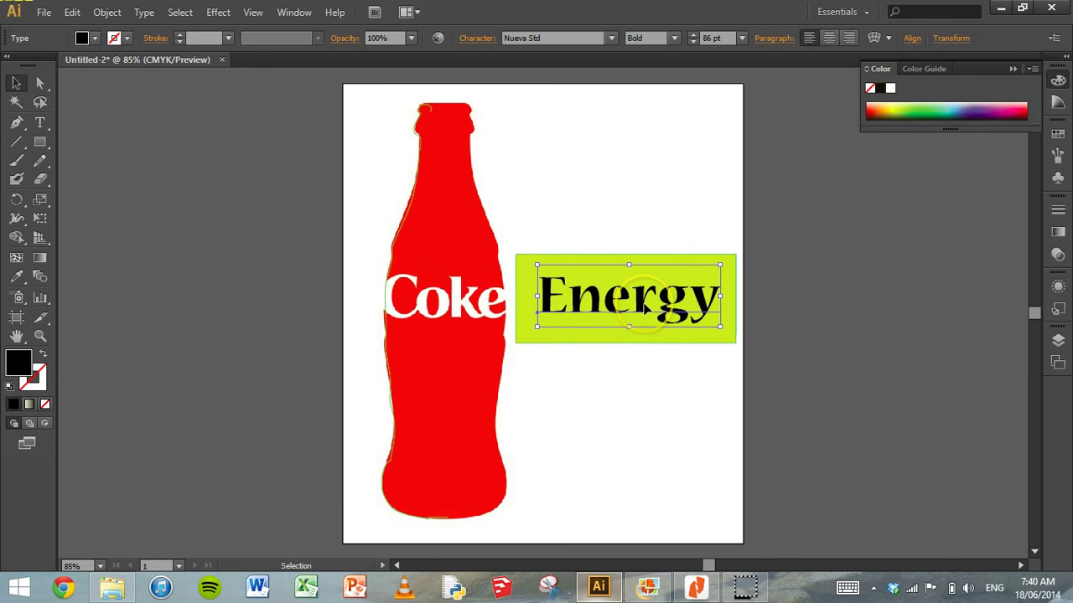
pyautogui.click(573, 217)
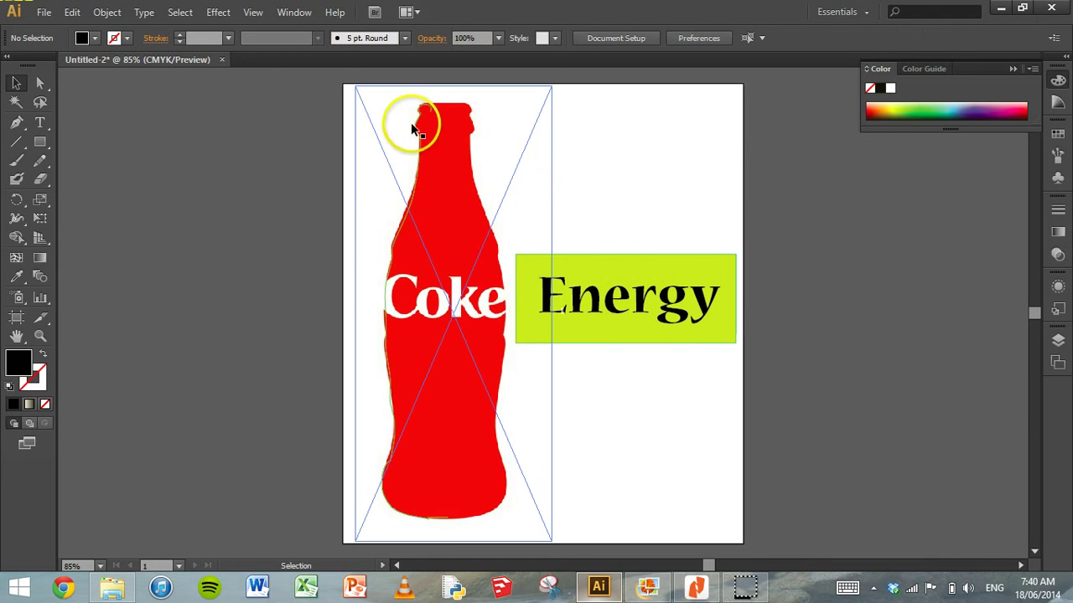
# Step: Delete the placed Coca-Cola bottle photo from the artboard
pyautogui.click(504, 317)
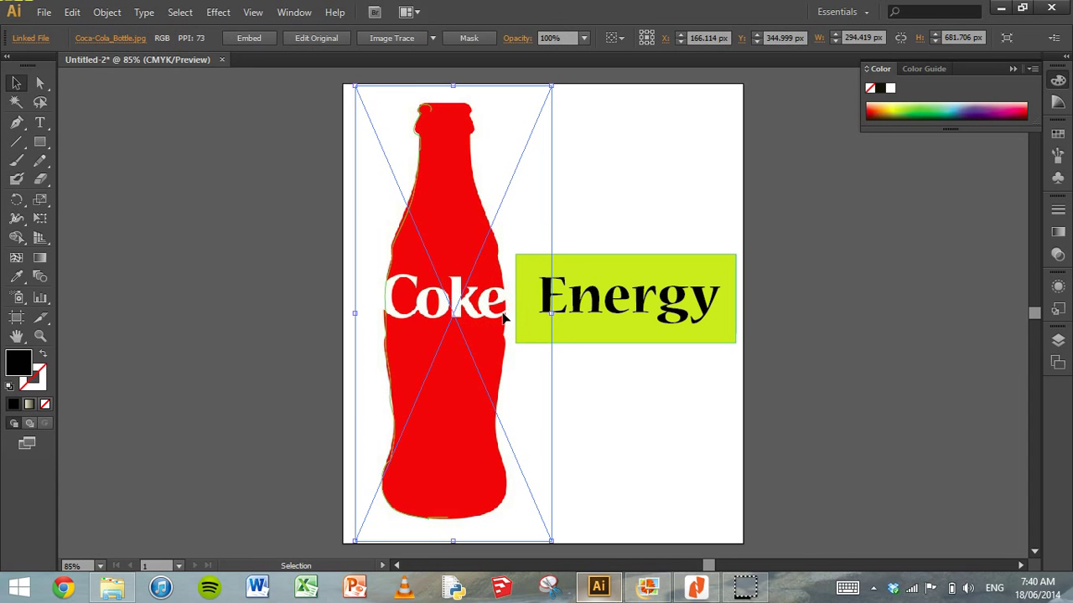
pyautogui.press('Delete')
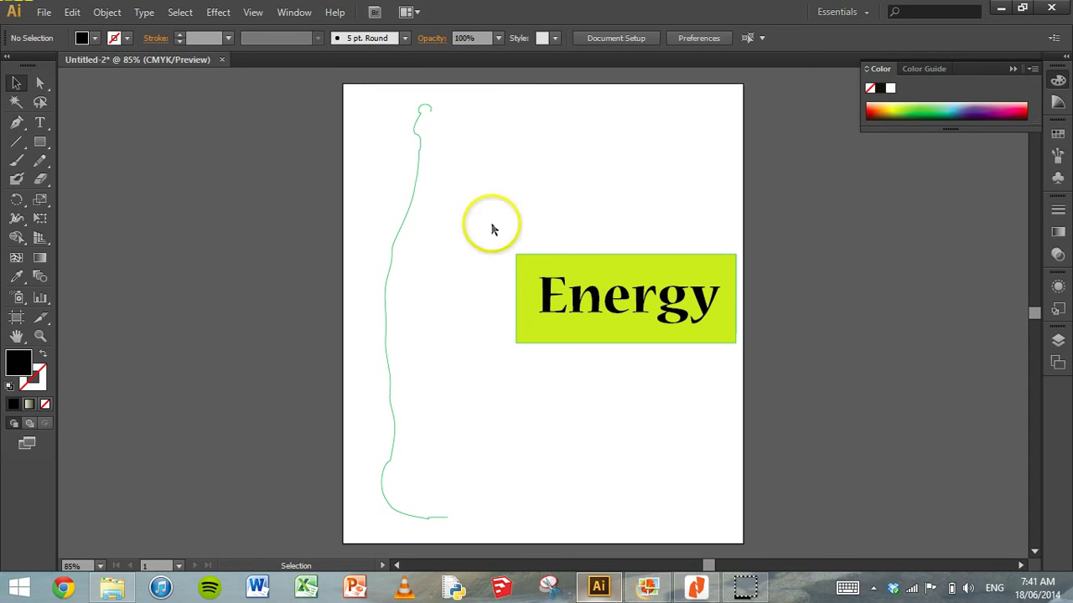
# Step: Drag the Energy label into the Symbols panel and save it as a Graphic symbol named 'Label'
pyautogui.click(295, 13)
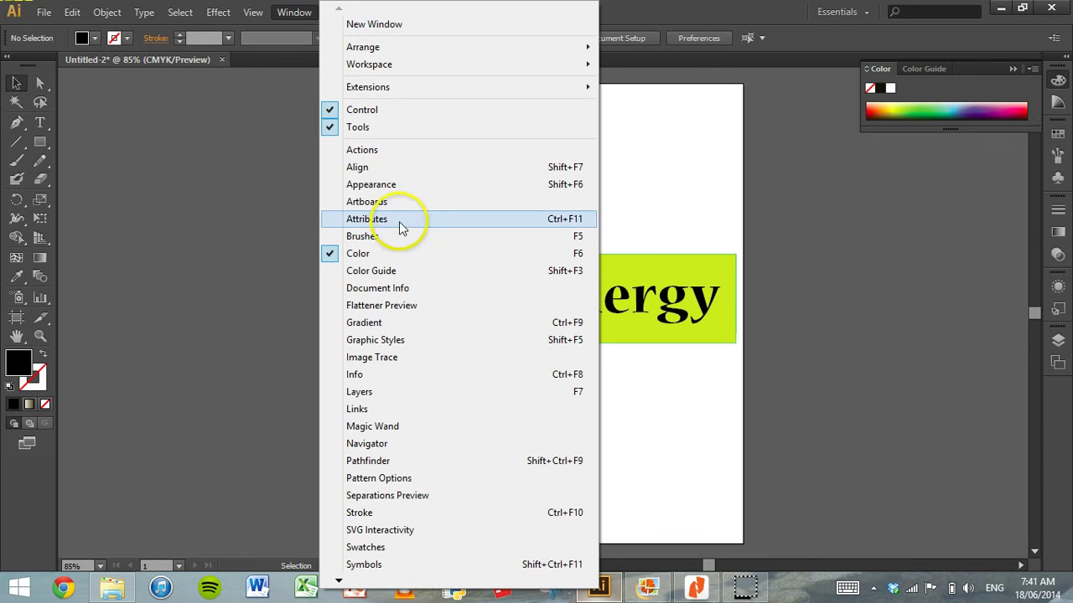
pyautogui.click(383, 564)
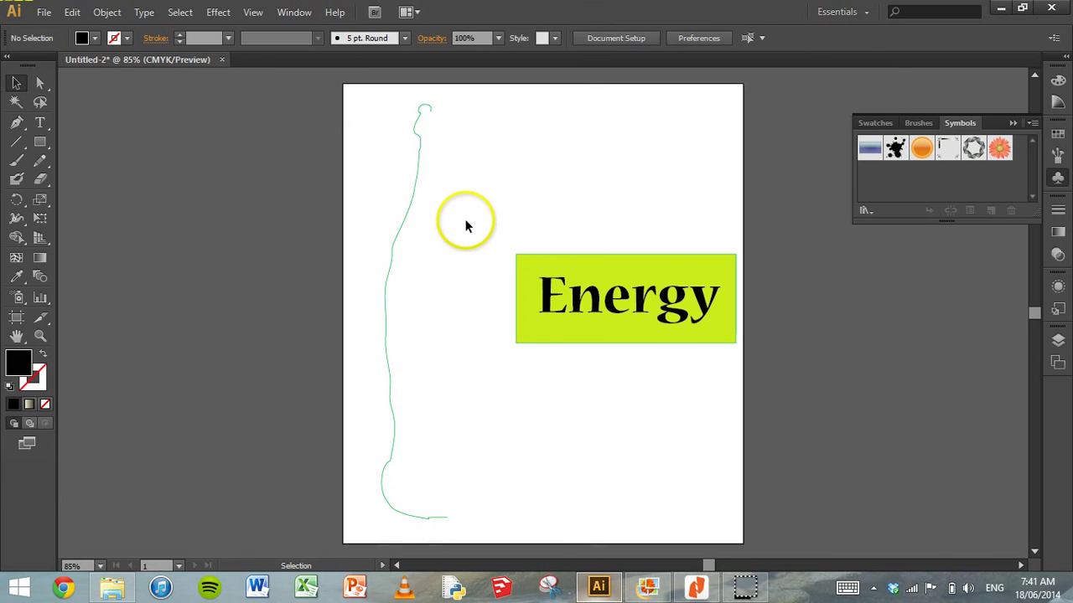
pyautogui.moveTo(450, 212); pyautogui.dragTo(796, 391)
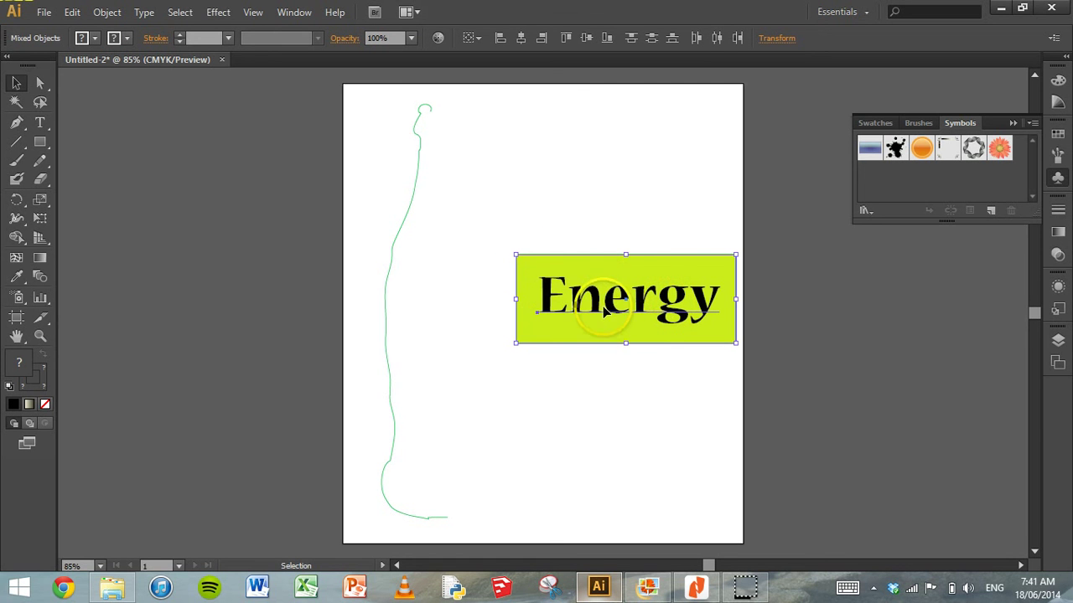
pyautogui.moveTo(600, 307); pyautogui.dragTo(806, 219)
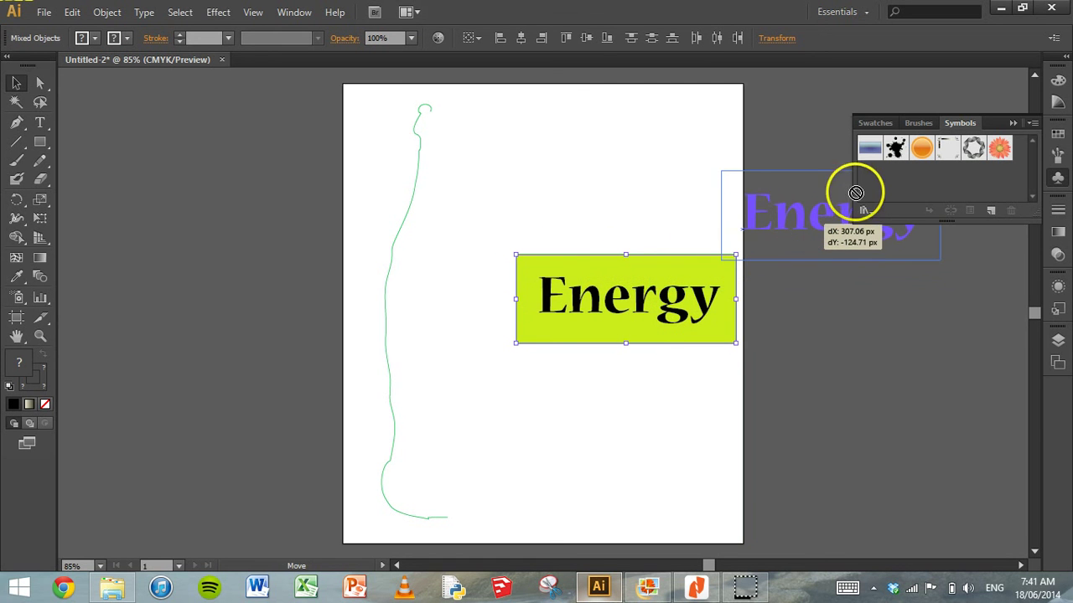
pyautogui.moveTo(858, 190); pyautogui.dragTo(864, 189)
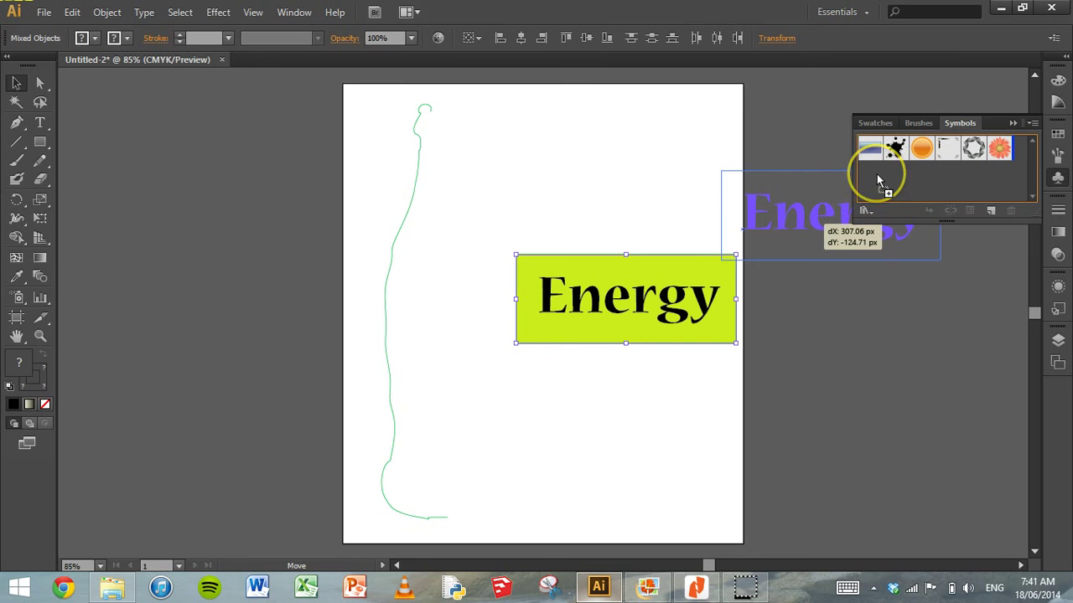
pyautogui.moveTo(877, 173); pyautogui.dragTo(877, 174)
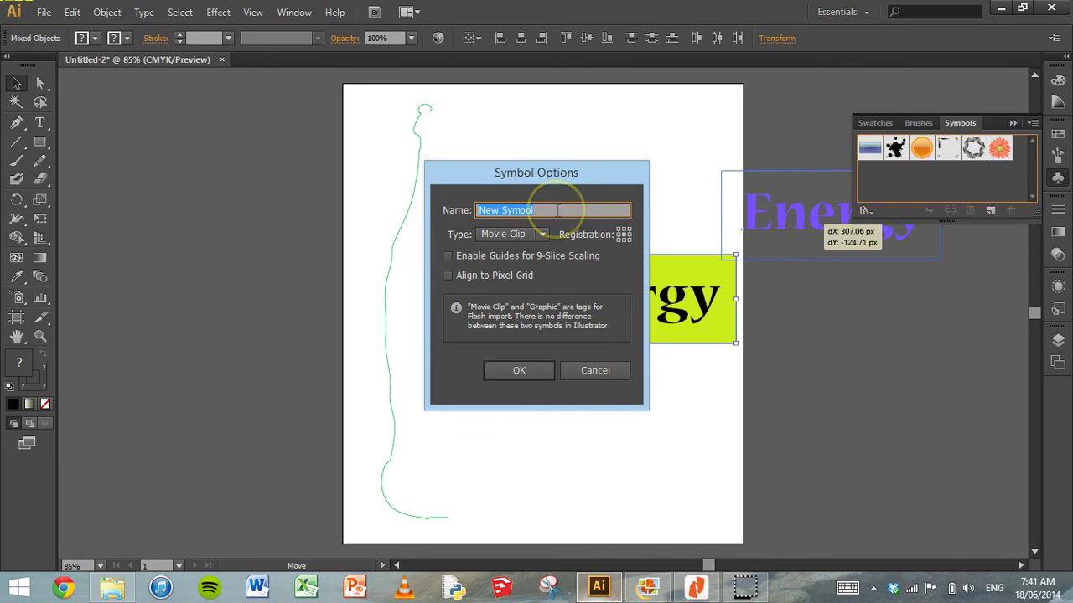
pyautogui.write('Label')
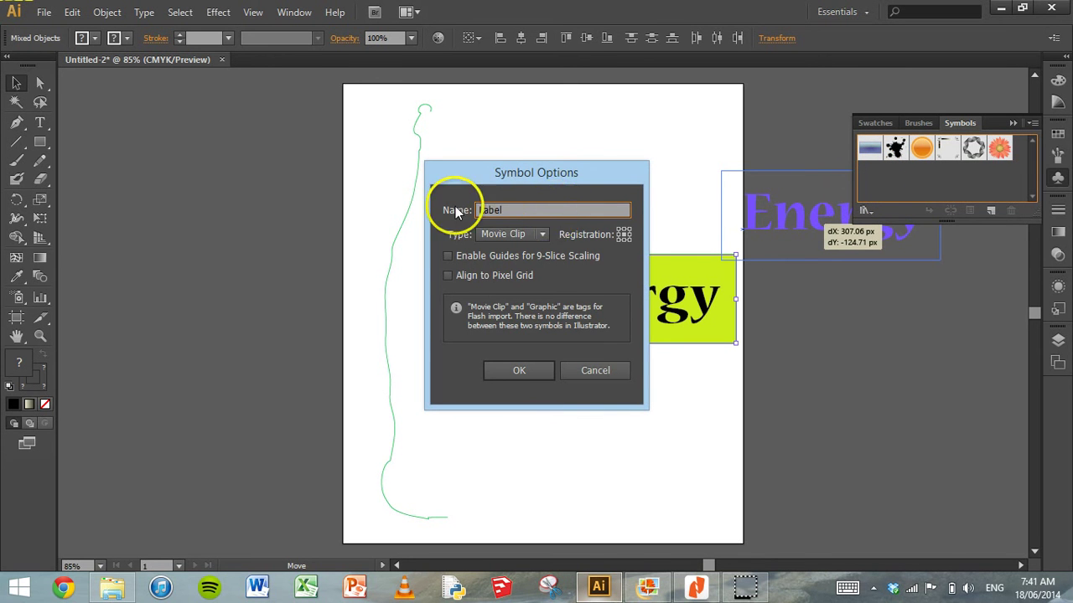
pyautogui.click(508, 235)
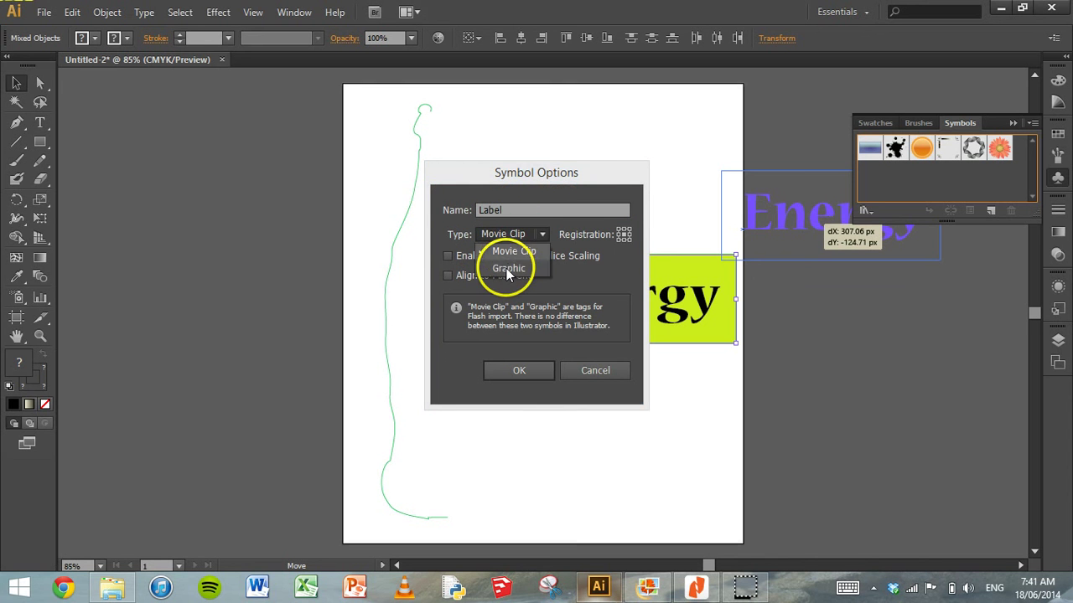
pyautogui.click(507, 269)
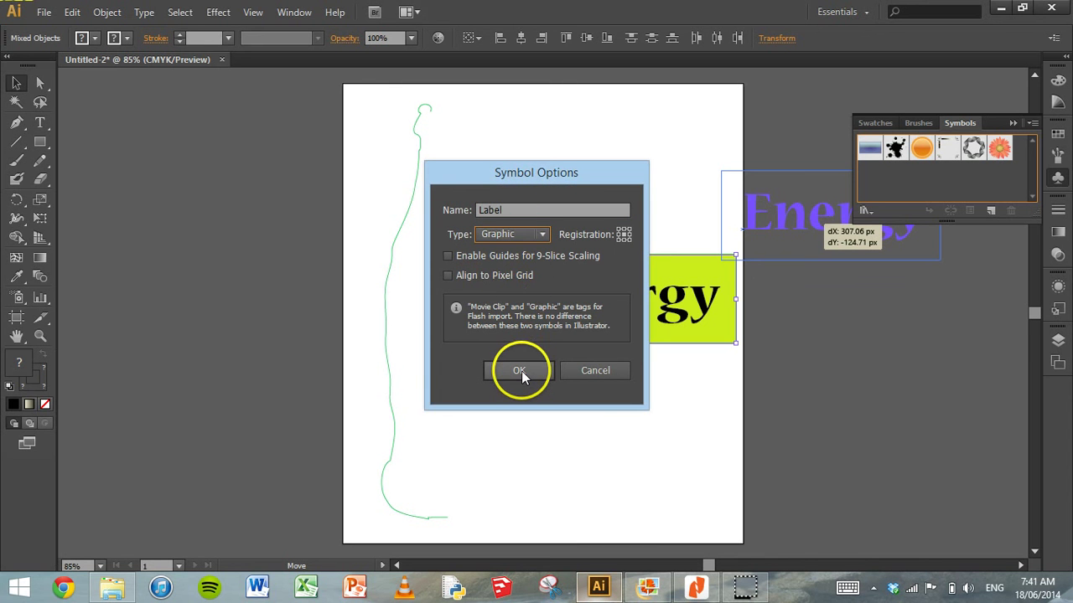
pyautogui.click(519, 370)
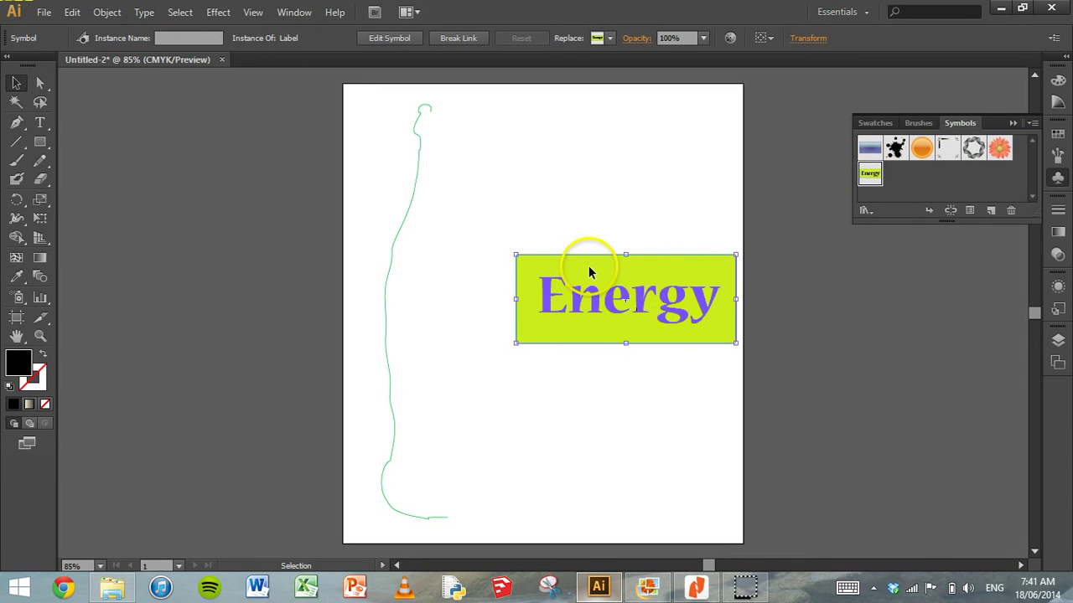
# Step: Delete the Energy label instance, select the traced bottle outline, and go to Effect > 3D
pyautogui.press('Delete')
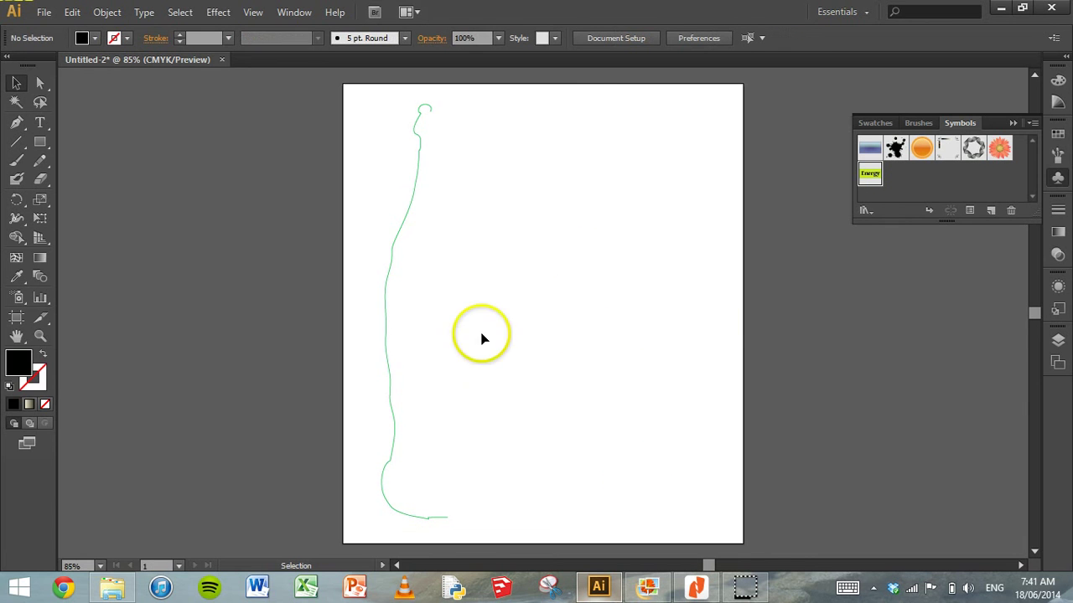
pyautogui.click(418, 195)
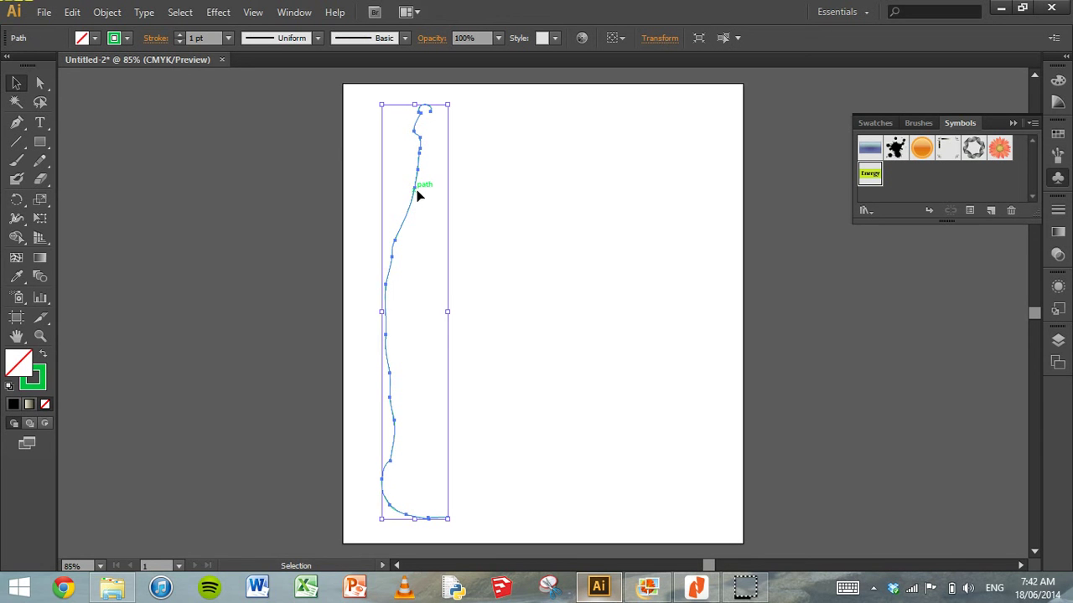
pyautogui.click(224, 13)
pyautogui.moveTo(255, 102)
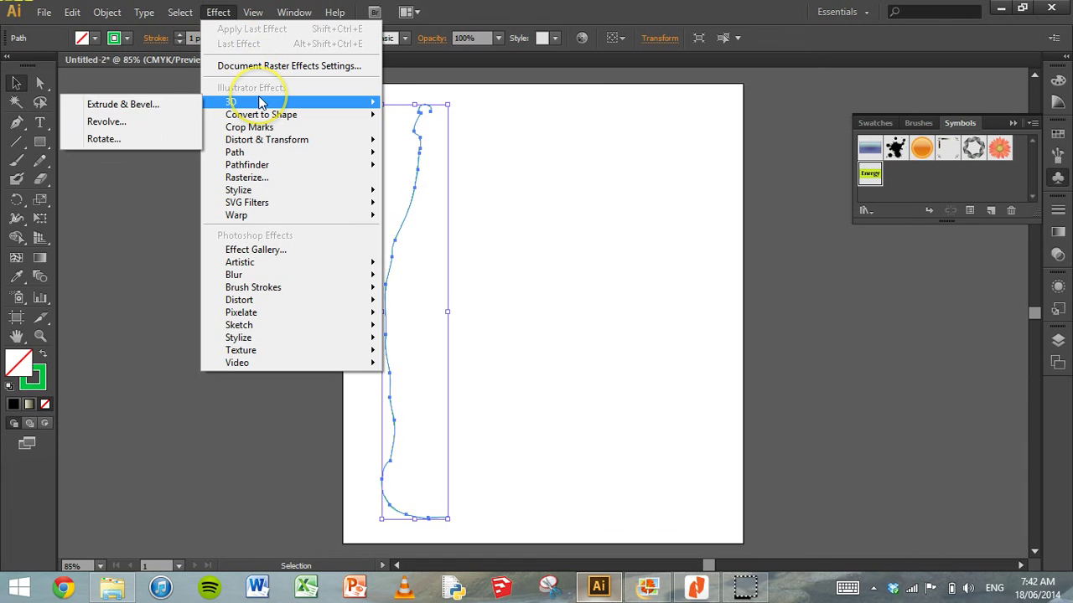
# Step: Apply 3D Revolve to the outline with Preview on, revolving from the Right Edge
pyautogui.click(144, 125)
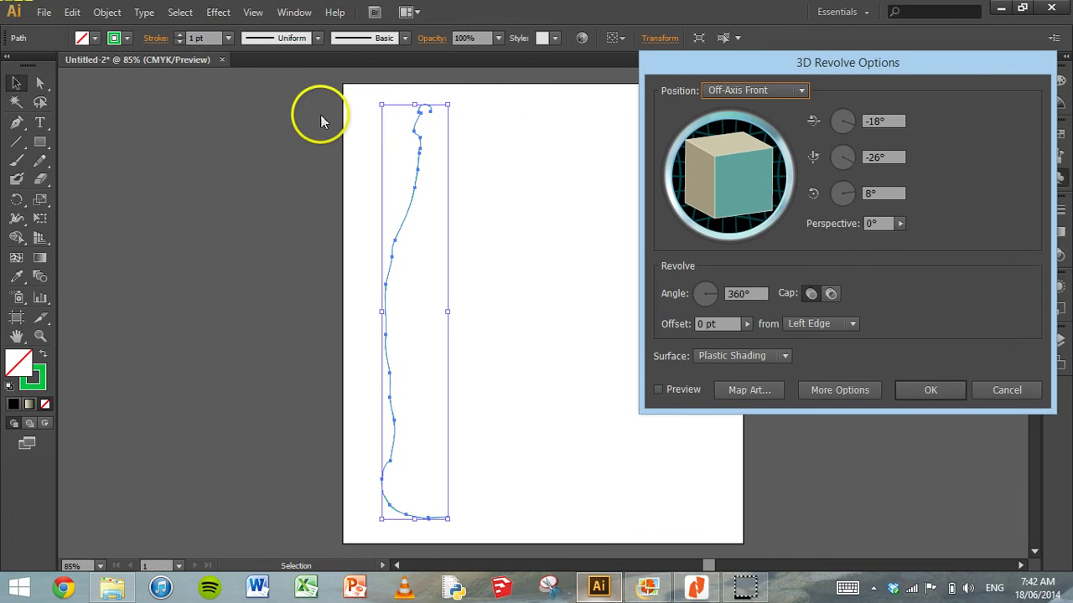
pyautogui.click(659, 391)
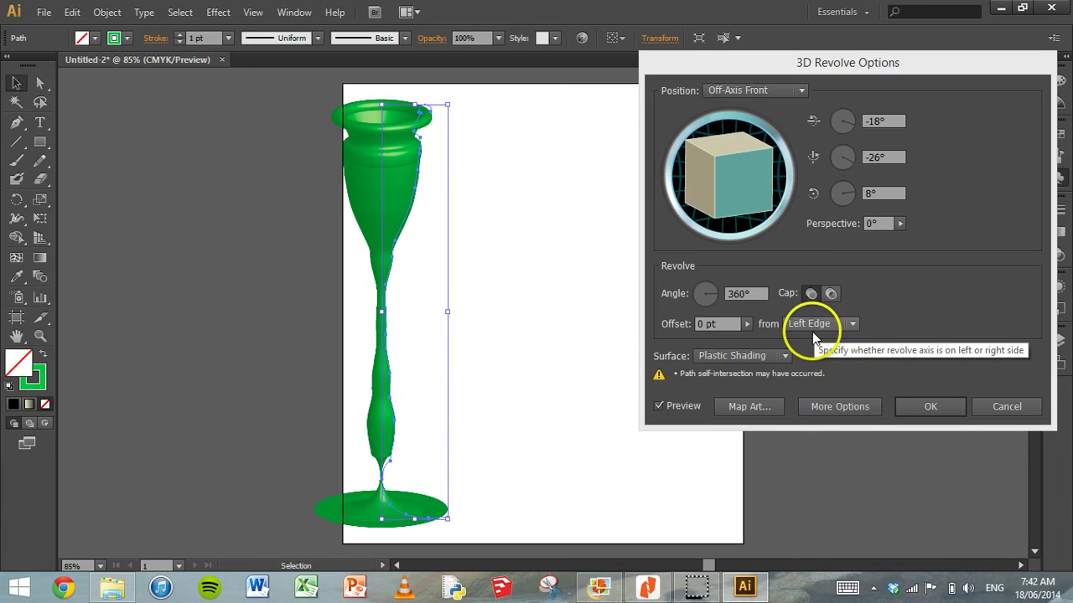
pyautogui.click(844, 324)
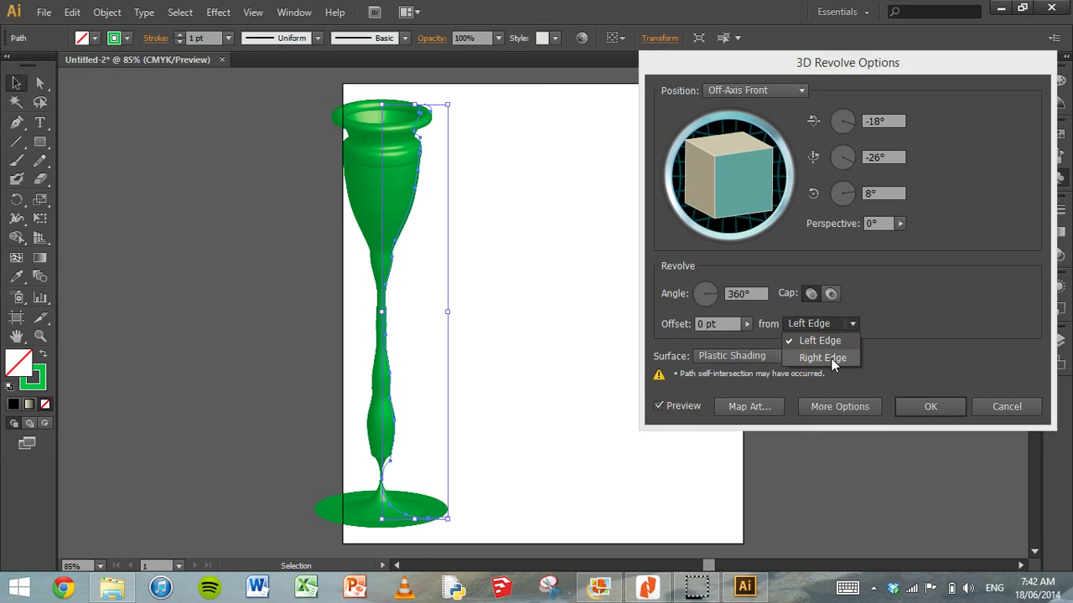
pyautogui.click(830, 357)
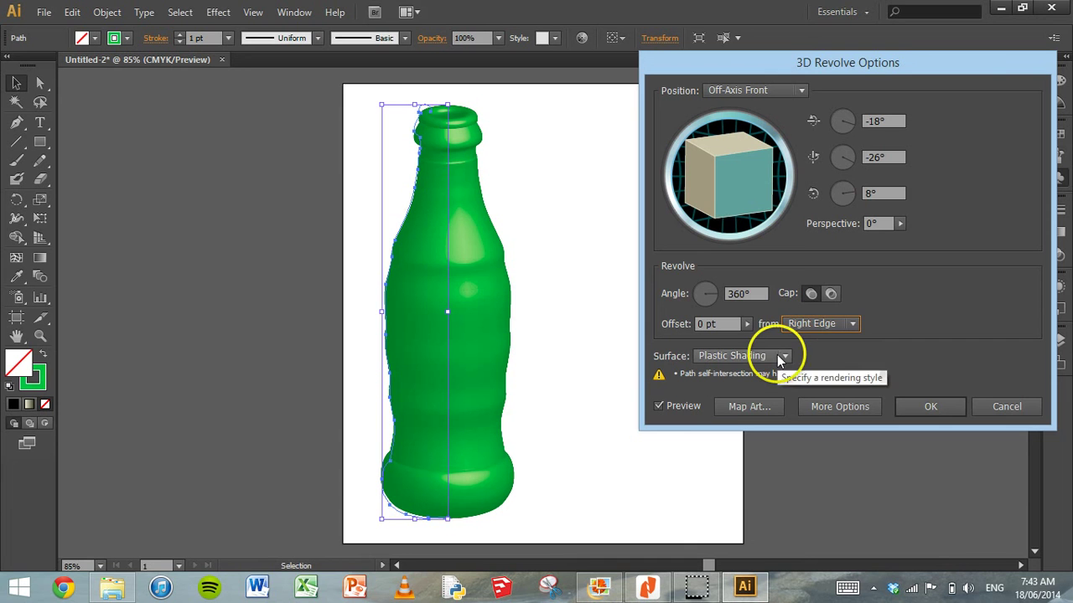
# Step: Bring up Map Art and step through the surfaces to surface 11 of 14, the bottle body
pyautogui.click(761, 405)
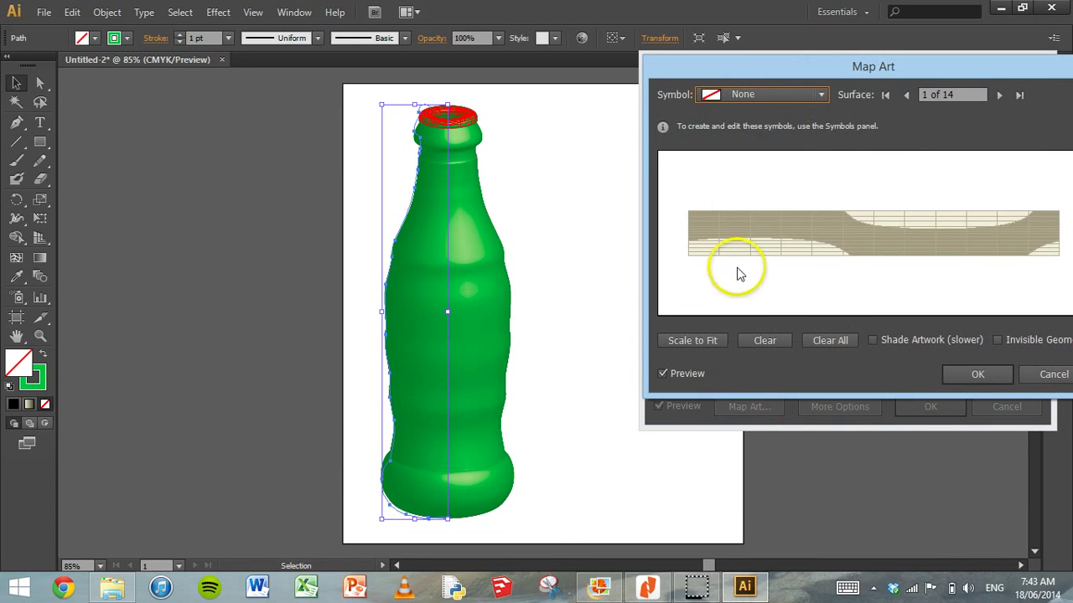
pyautogui.click(1001, 97)
pyautogui.click(1000, 97)
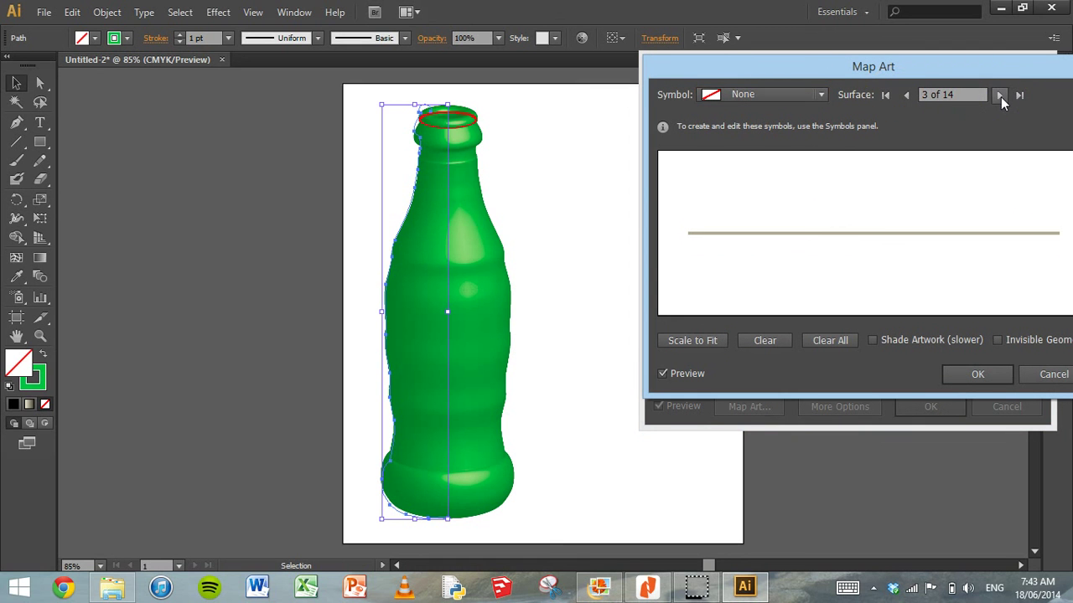
pyautogui.click(1001, 96)
pyautogui.click(1001, 96)
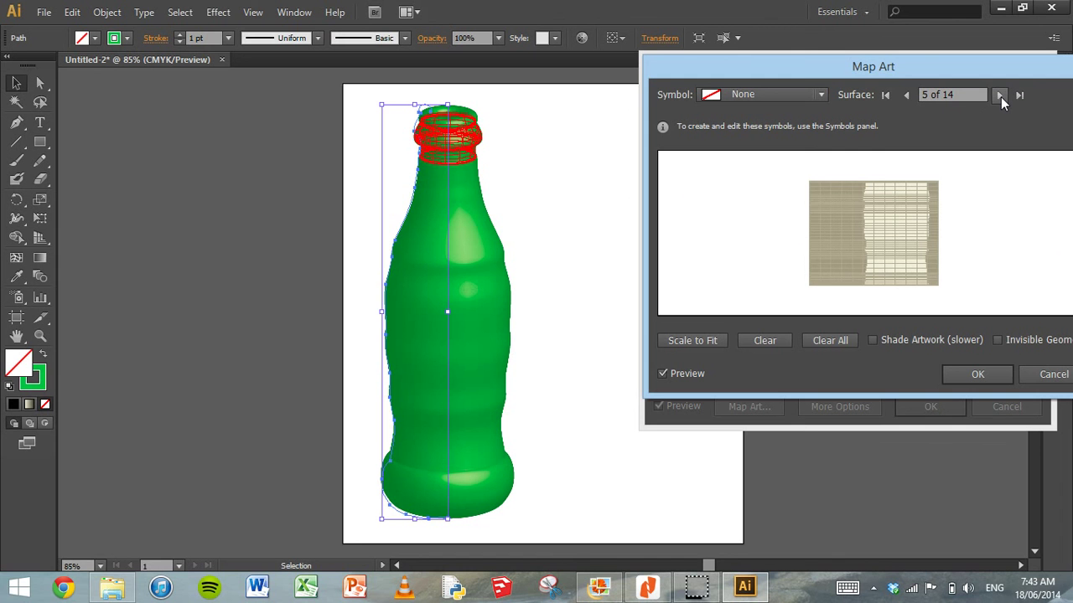
pyautogui.click(1000, 96)
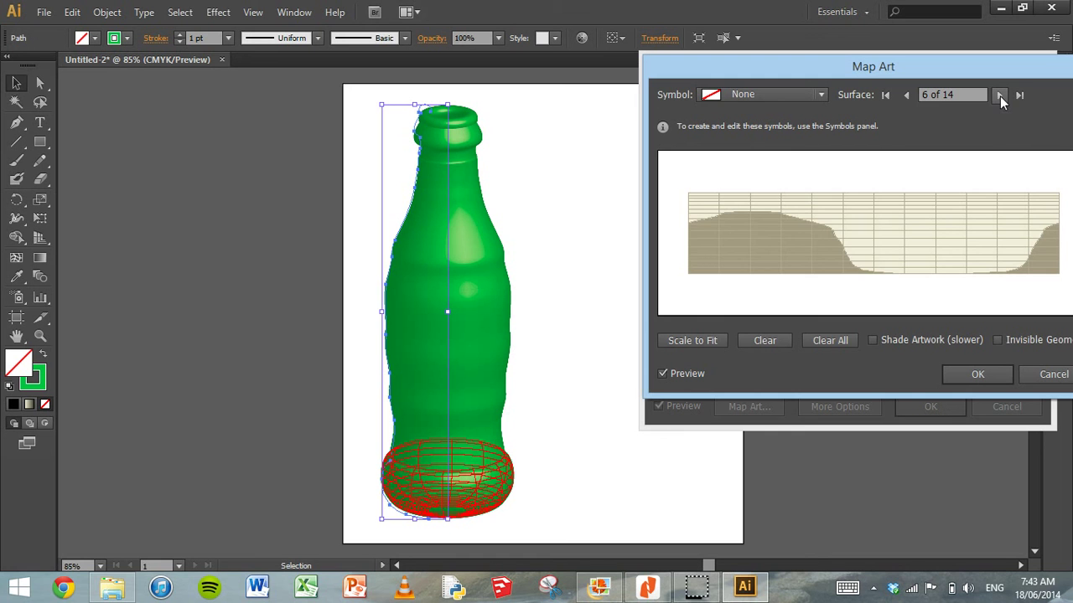
pyautogui.click(1000, 96)
pyautogui.click(1000, 97)
pyautogui.click(1001, 97)
pyautogui.click(1001, 96)
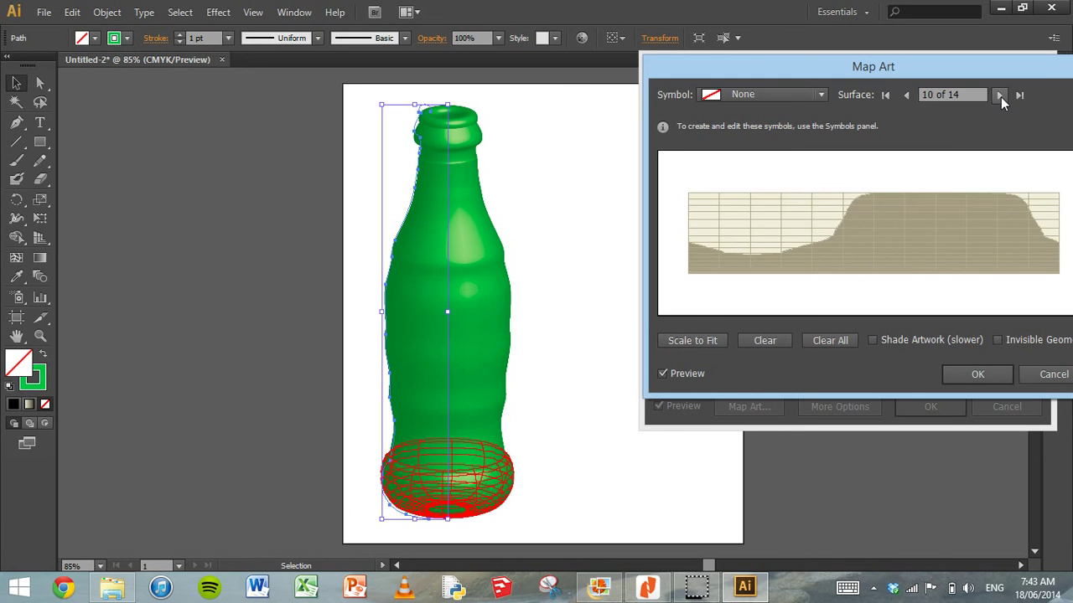
pyautogui.click(1001, 96)
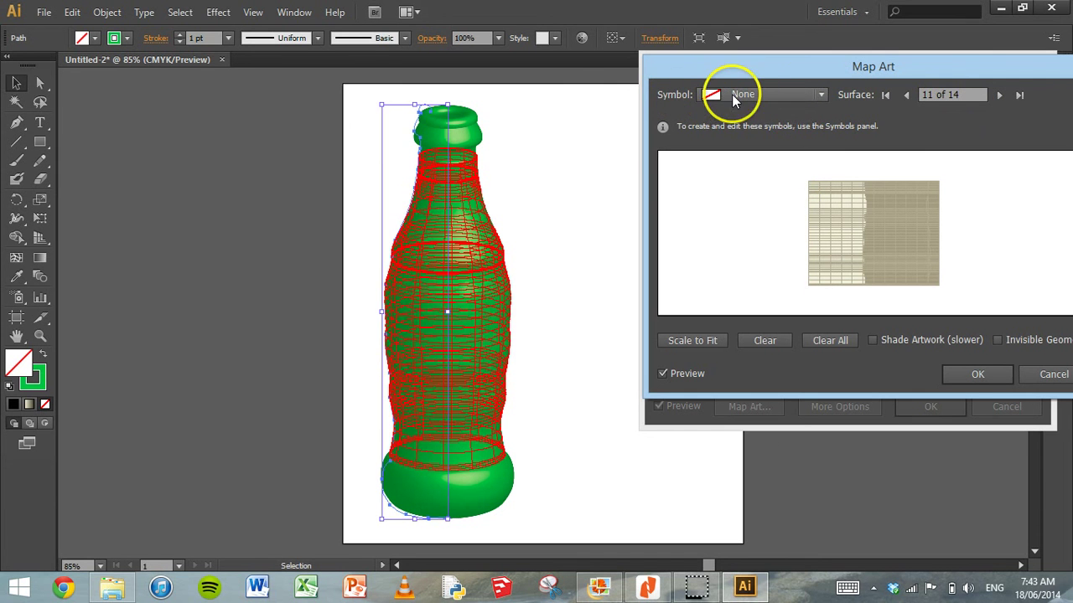
# Step: Map the 'Label' symbol onto surface 11 of the bottle
pyautogui.click(732, 94)
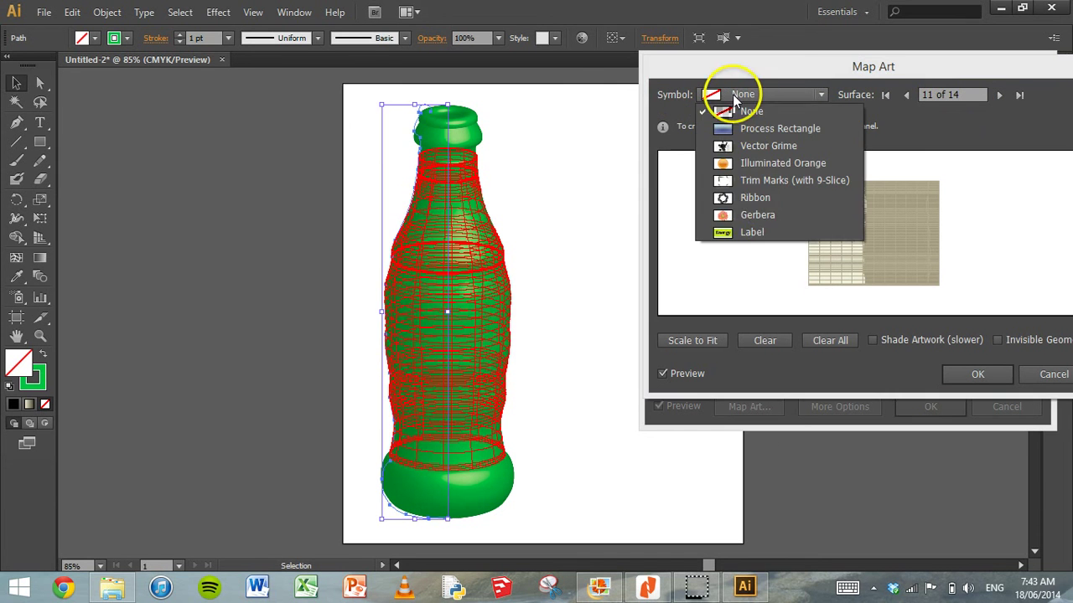
pyautogui.click(745, 239)
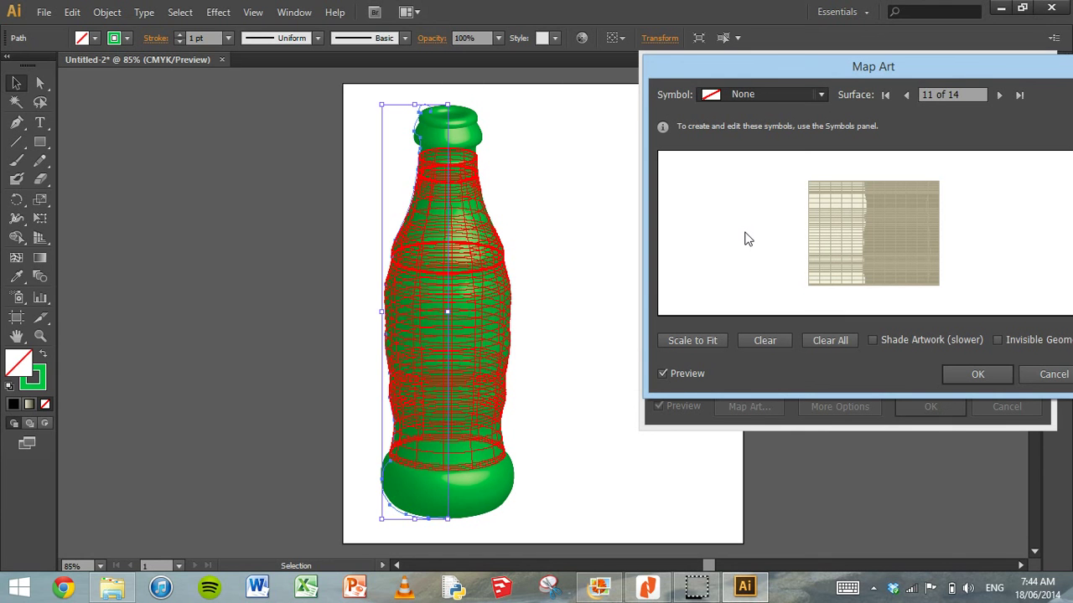
pyautogui.moveTo(748, 239)
pyautogui.mouseDown()
pyautogui.moveTo(780, 190)
pyautogui.moveTo(888, 227)
pyautogui.mouseUp()
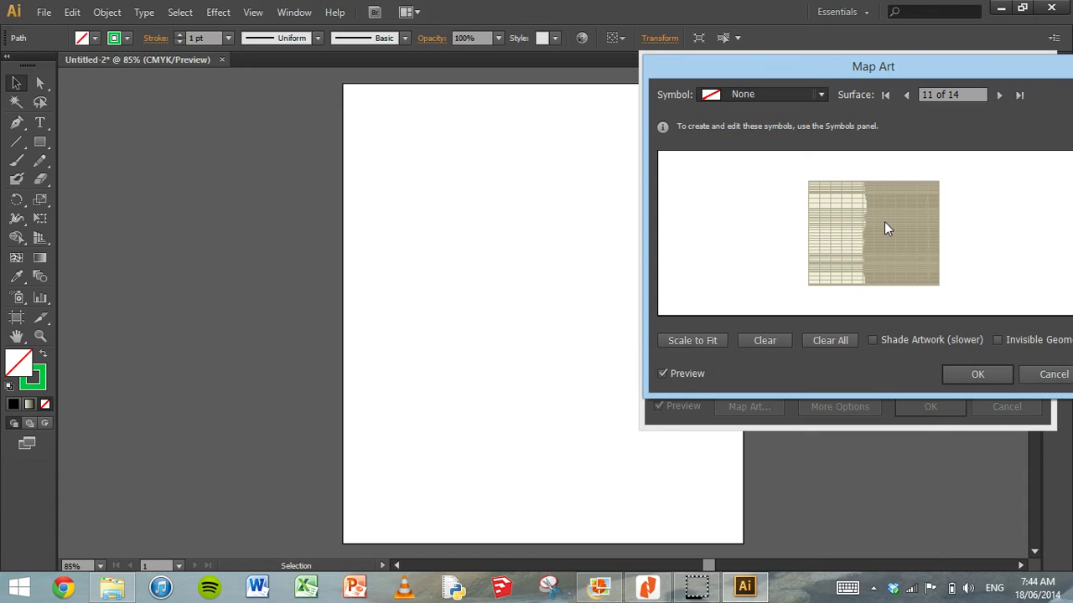
pyautogui.click(744, 235)
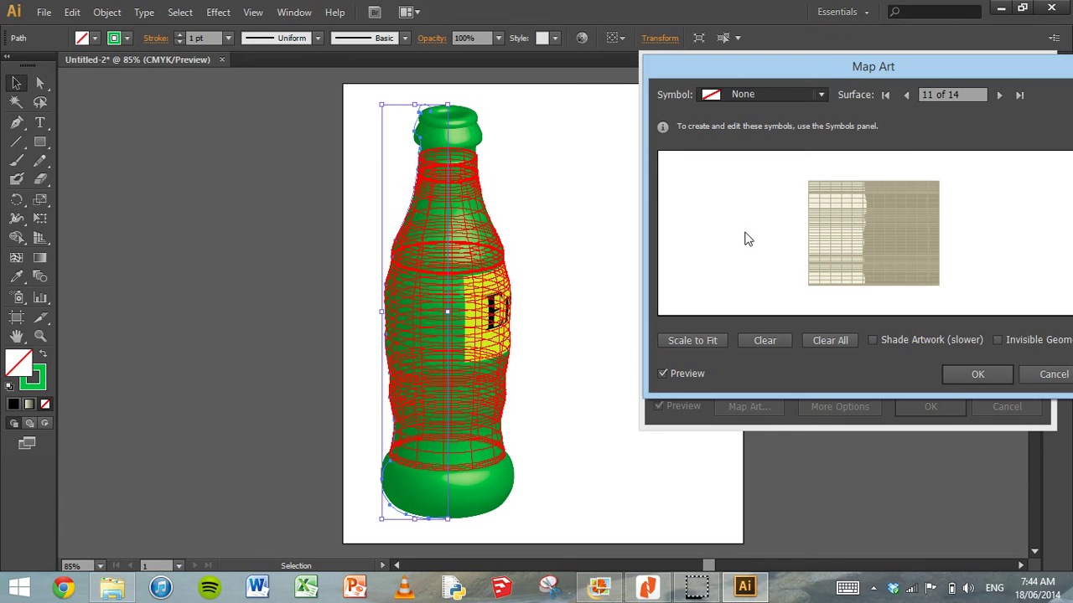
pyautogui.click(507, 264)
pyautogui.click(902, 267)
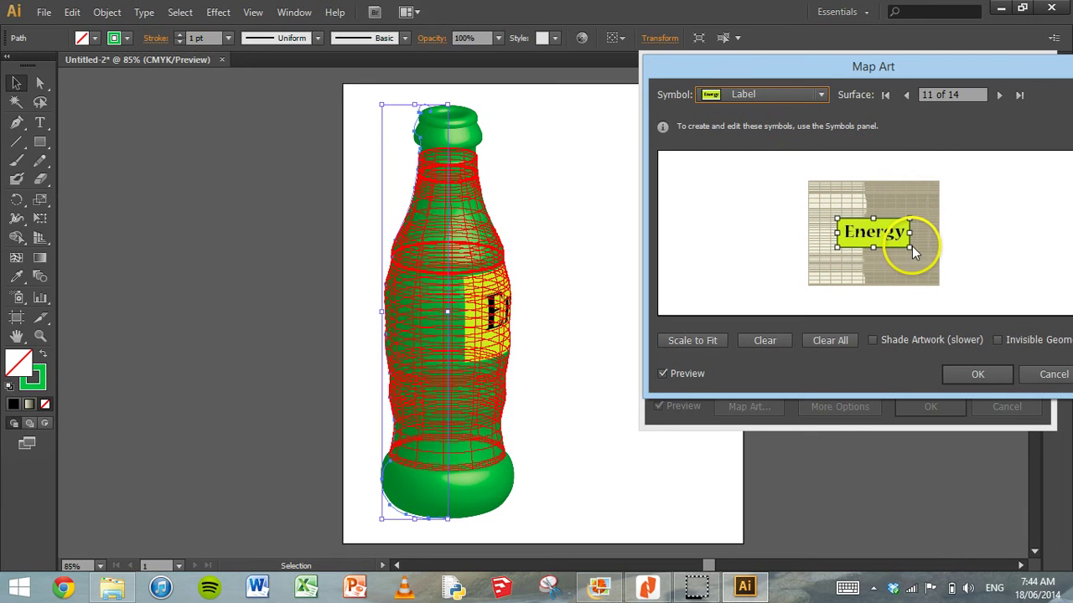
# Step: Enlarge the Energy label and widen it across the bottle's surface map
pyautogui.click(910, 245)
pyautogui.moveTo(910, 246); pyautogui.dragTo(955, 268)
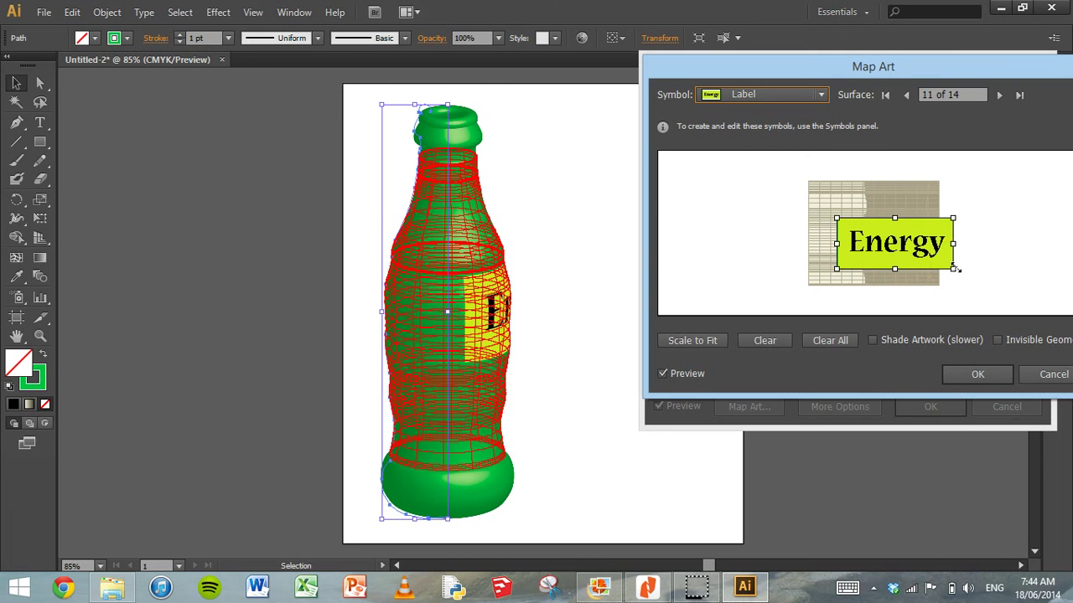
pyautogui.moveTo(760, 245); pyautogui.dragTo(869, 243)
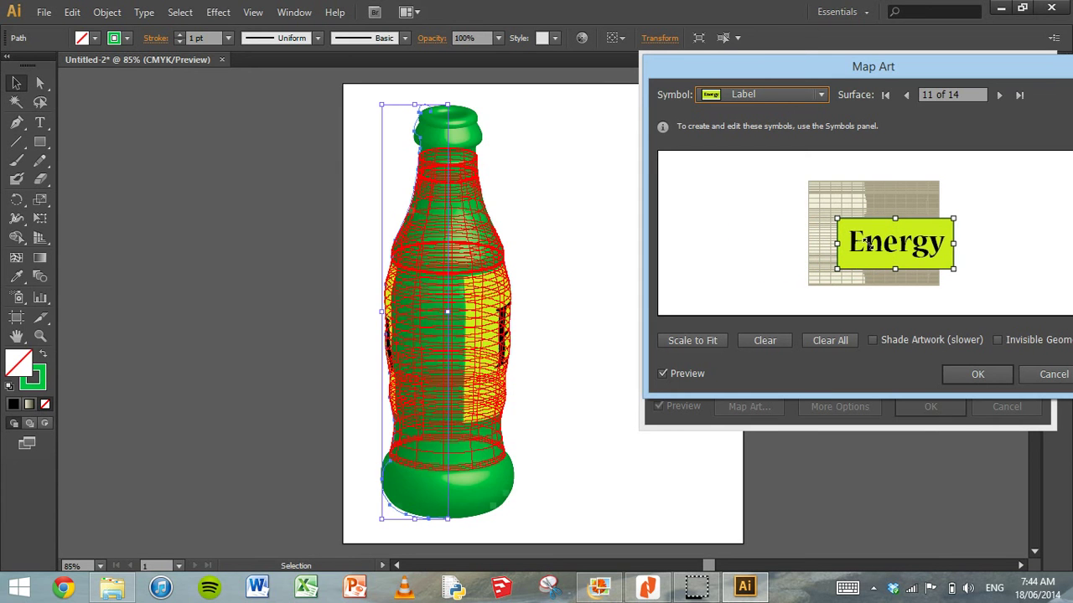
pyautogui.moveTo(895, 269); pyautogui.dragTo(896, 249)
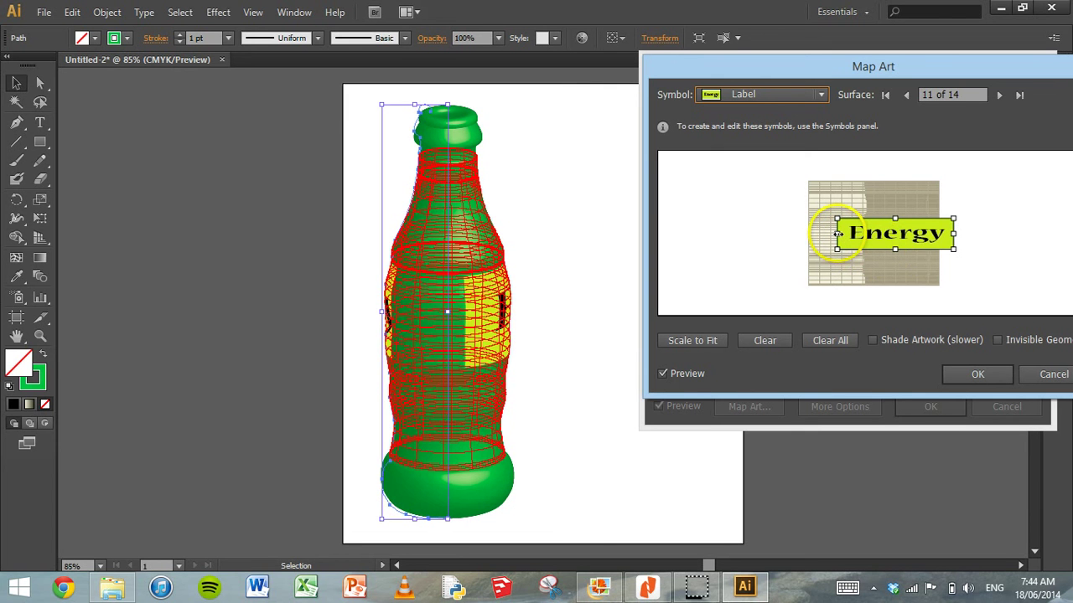
pyautogui.moveTo(837, 235); pyautogui.dragTo(822, 235)
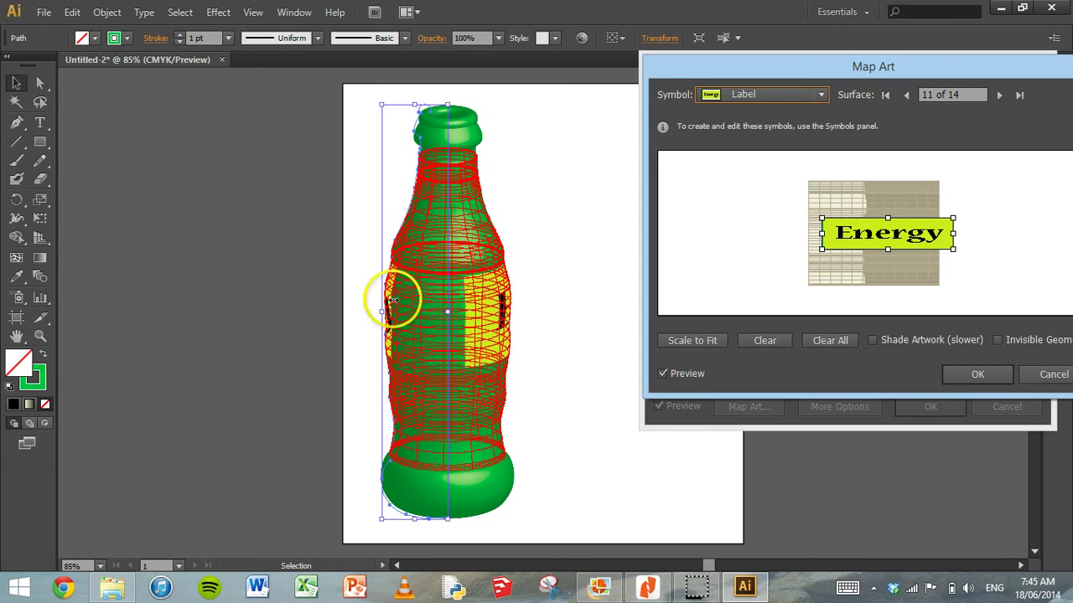
pyautogui.moveTo(391, 299); pyautogui.dragTo(463, 308)
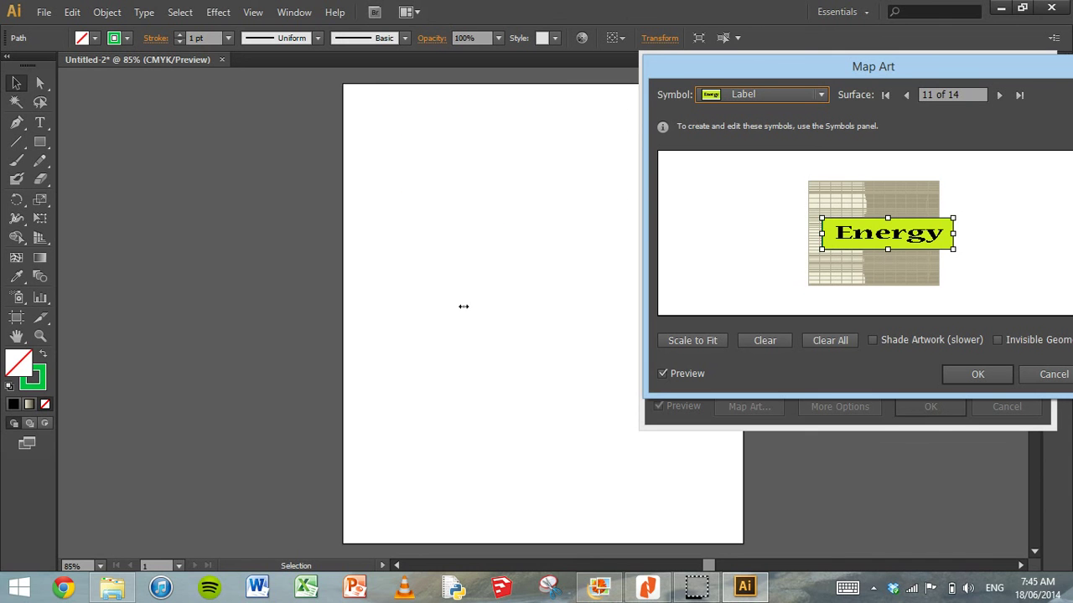
pyautogui.moveTo(766, 268); pyautogui.dragTo(814, 236)
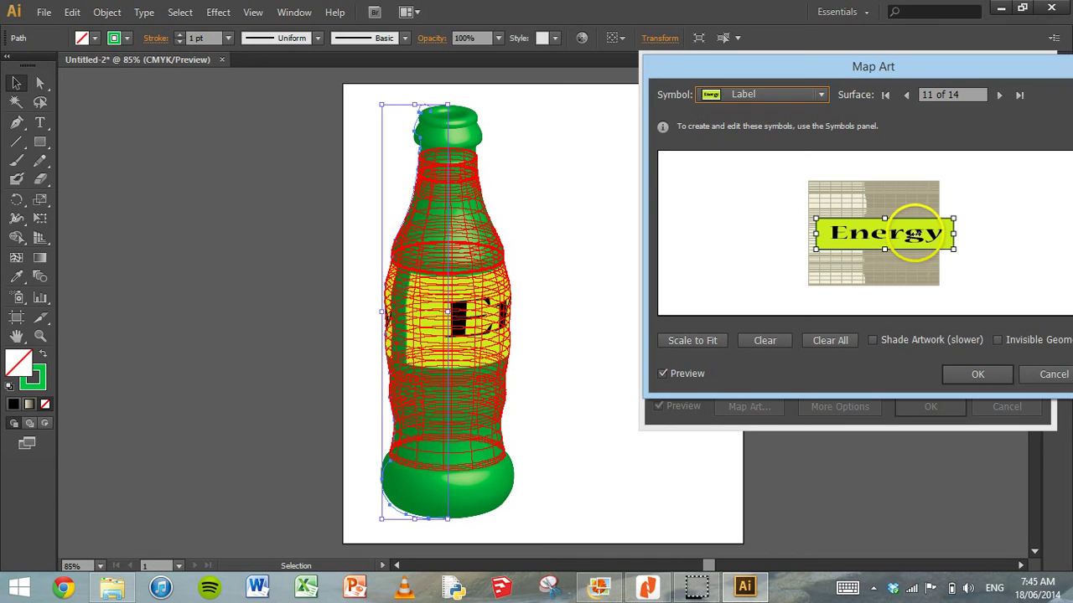
# Step: Fine-tune the label placement on surface 11 and accept it
pyautogui.click(953, 231)
pyautogui.click(893, 237)
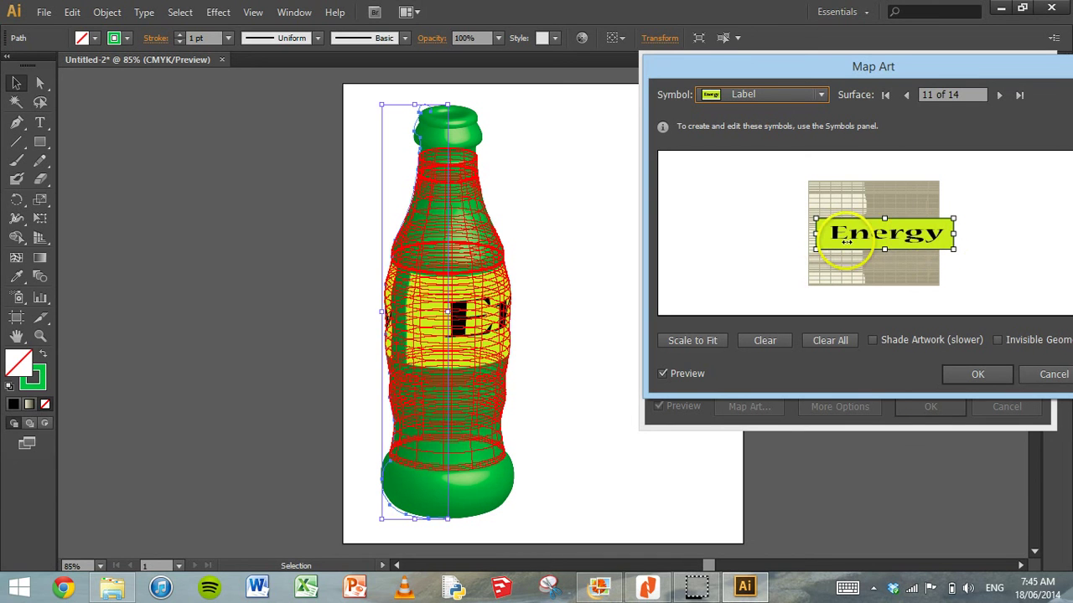
pyautogui.click(813, 237)
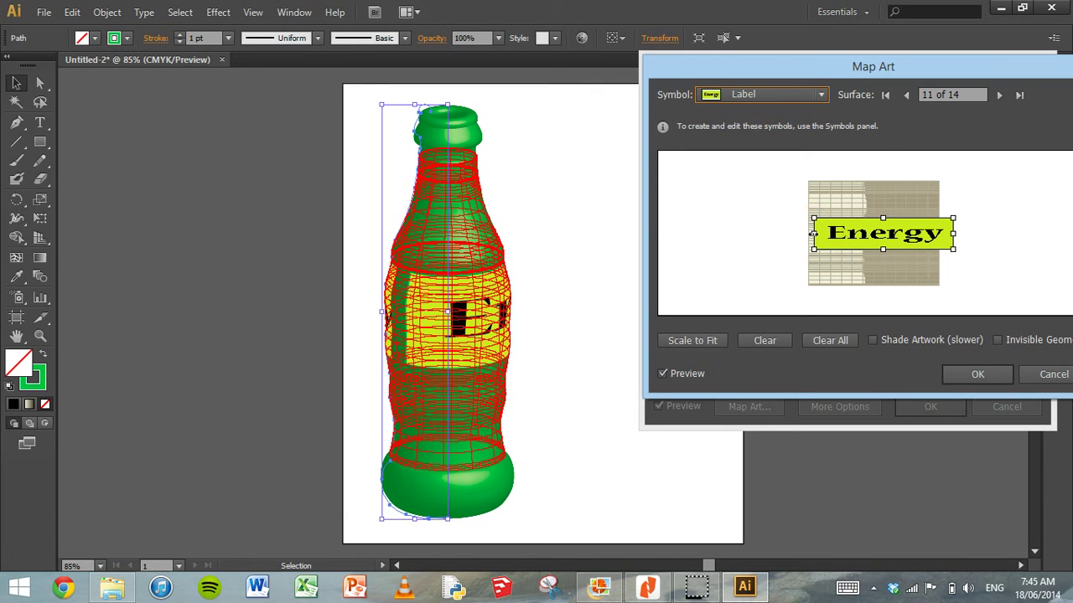
pyautogui.click(913, 333)
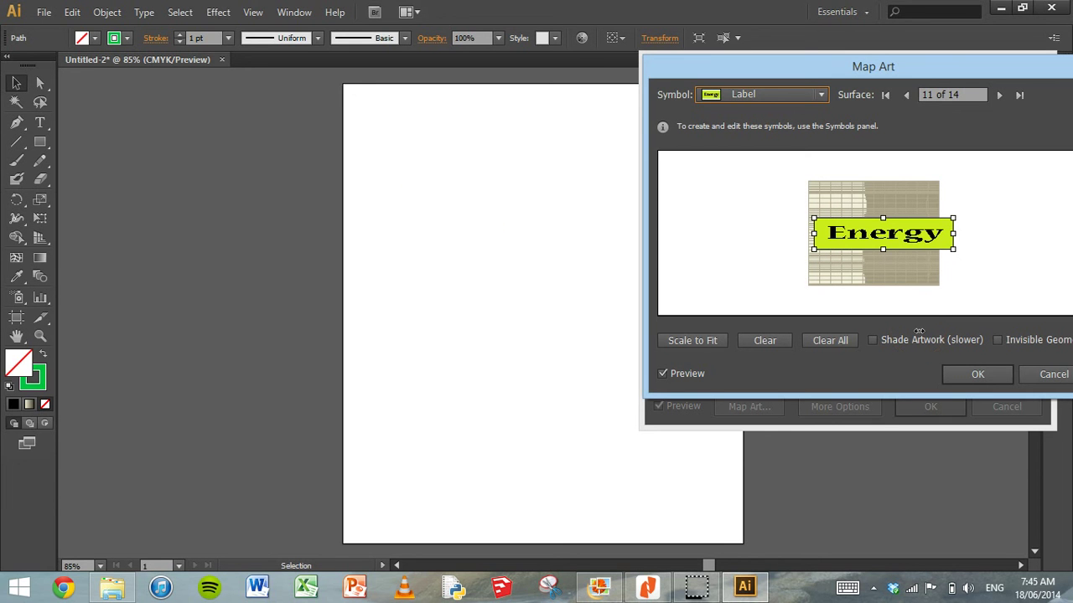
pyautogui.click(956, 369)
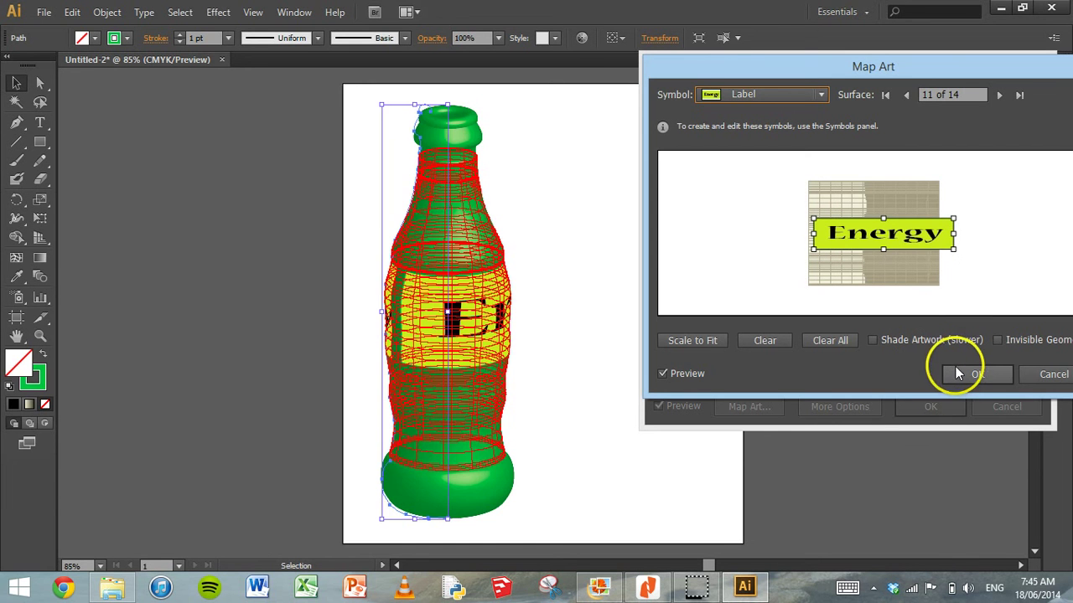
# Step: Rotate the labelled bottle to about -7°, 25°, 1° and apply the 3D revolve
pyautogui.click(982, 366)
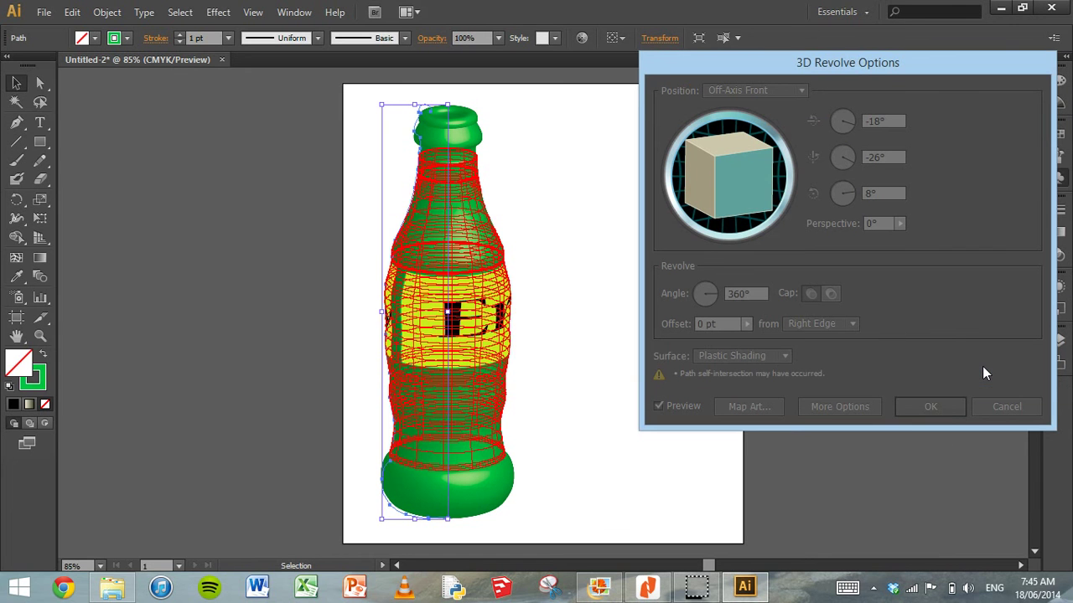
pyautogui.moveTo(741, 176); pyautogui.dragTo(742, 202)
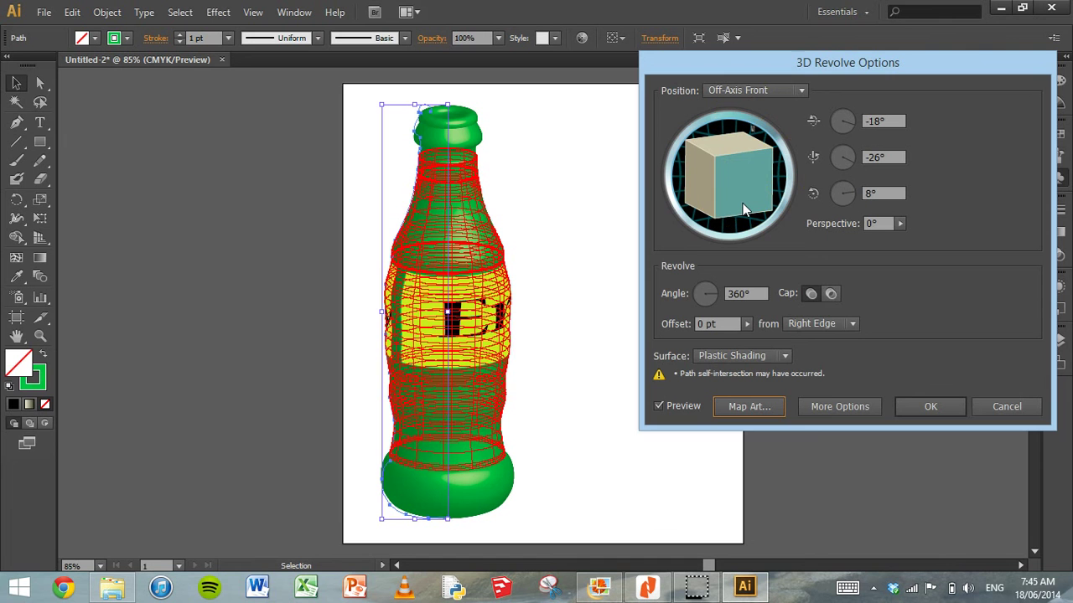
pyautogui.moveTo(742, 203)
pyautogui.mouseDown()
pyautogui.moveTo(671, 219)
pyautogui.moveTo(731, 205)
pyautogui.moveTo(723, 175)
pyautogui.moveTo(738, 184)
pyautogui.mouseUp()
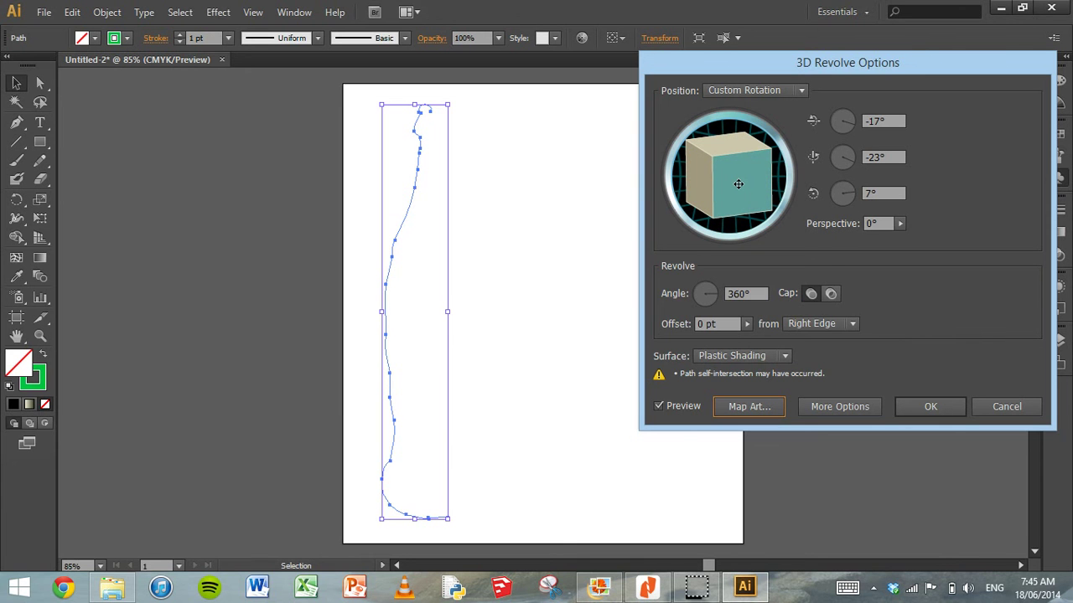
pyautogui.click(700, 178)
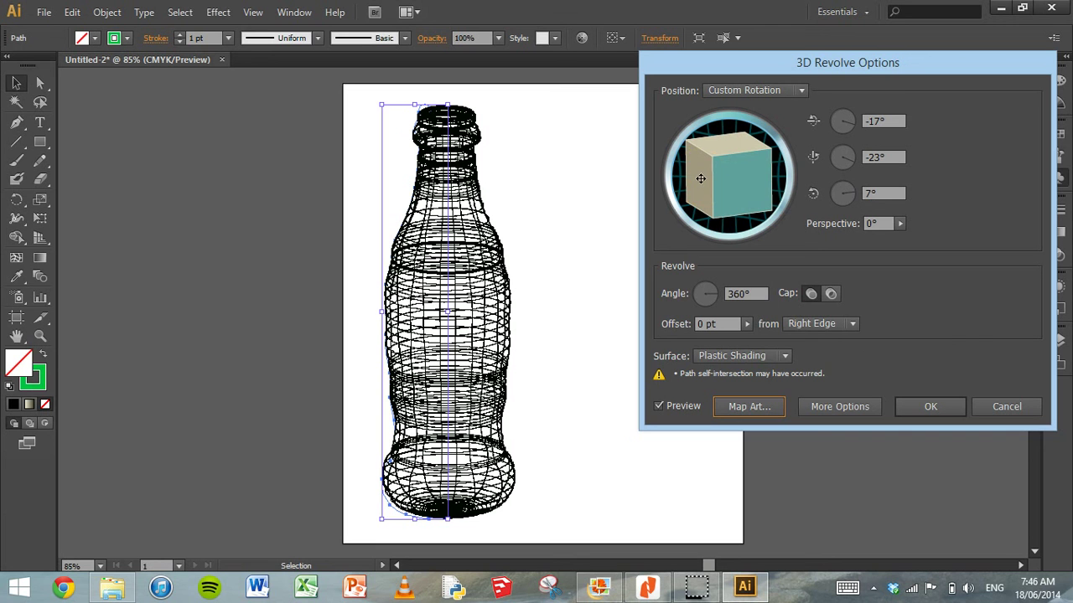
pyautogui.click(744, 214)
pyautogui.moveTo(744, 214); pyautogui.dragTo(724, 144)
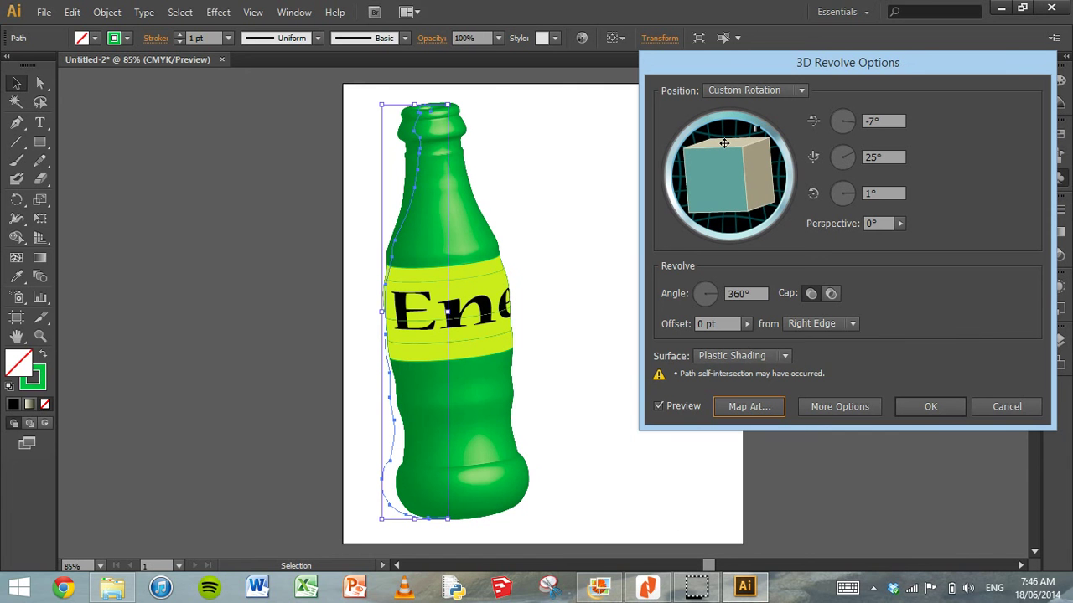
pyautogui.click(951, 407)
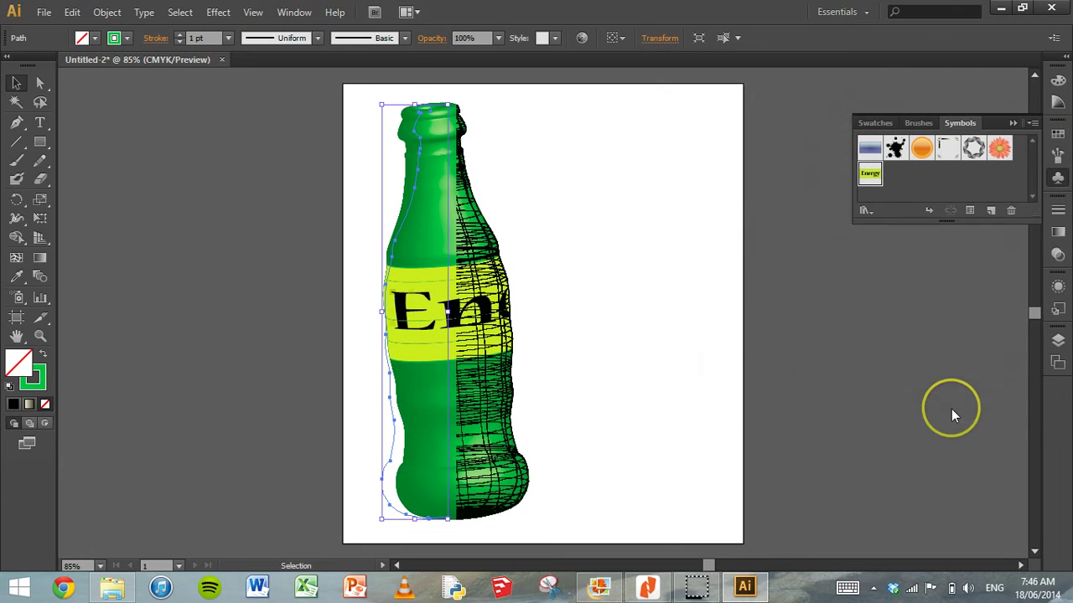
# Step: Deselect the finished bottle and bring up the File menu
pyautogui.click(725, 326)
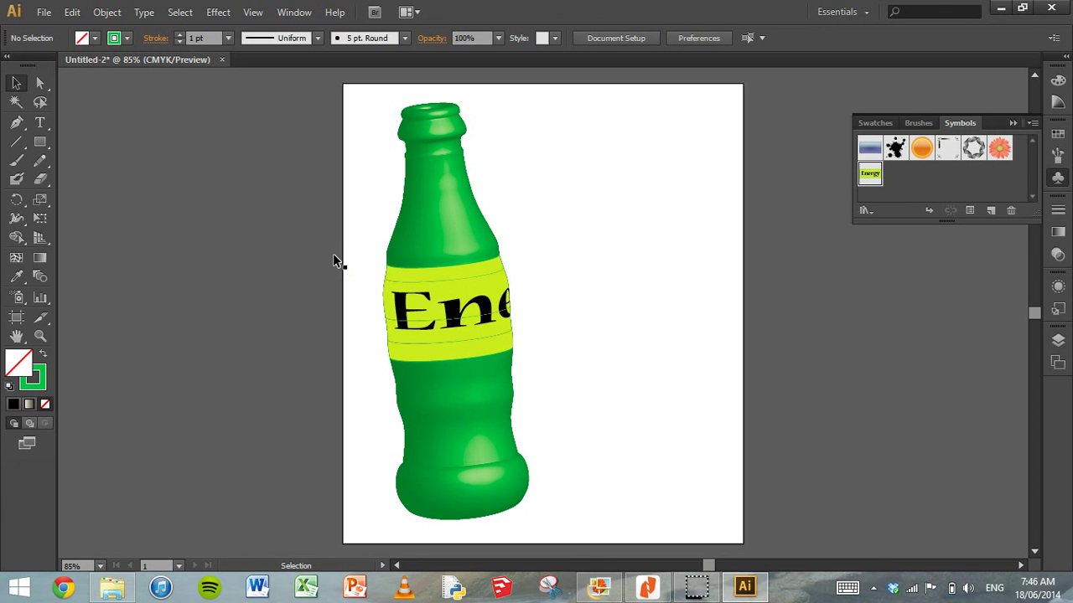
pyautogui.click(234, 199)
pyautogui.click(43, 12)
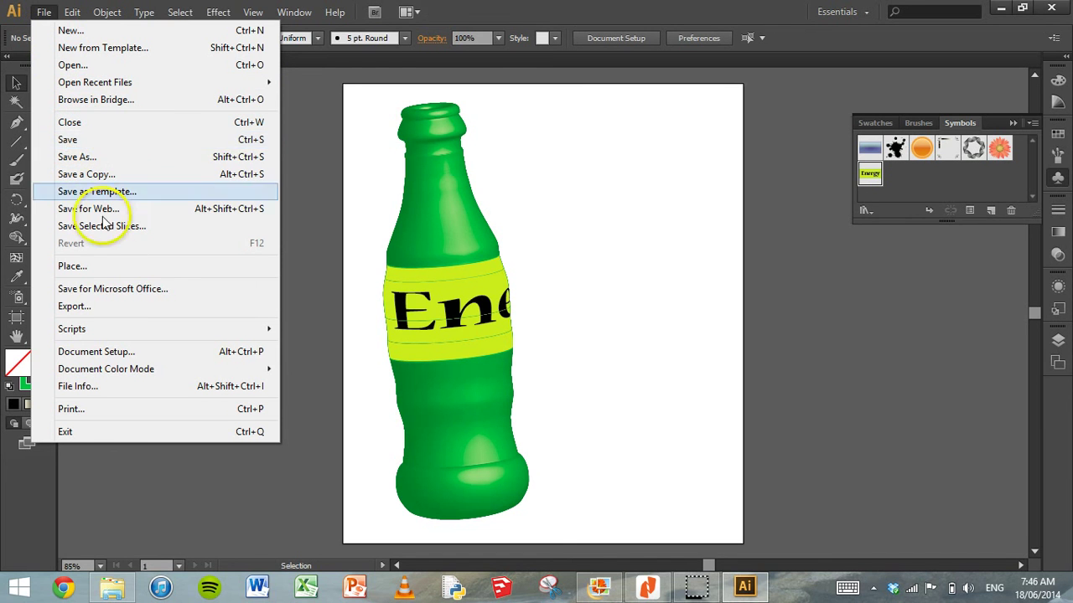
# Step: Export the artwork as a JPEG file named Bottle.jpg
pyautogui.click(139, 310)
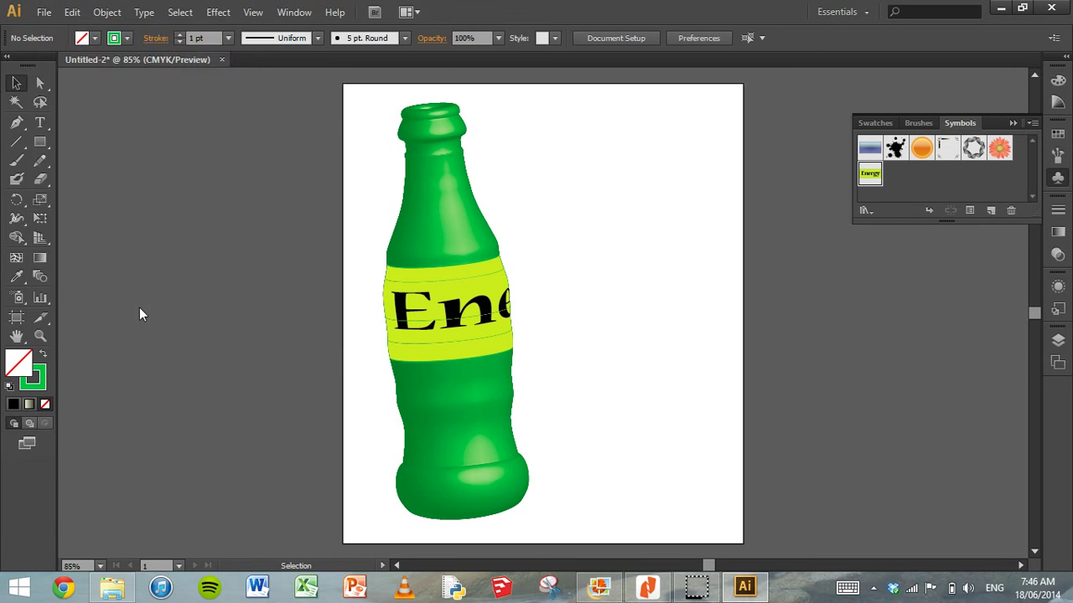
pyautogui.click(251, 312)
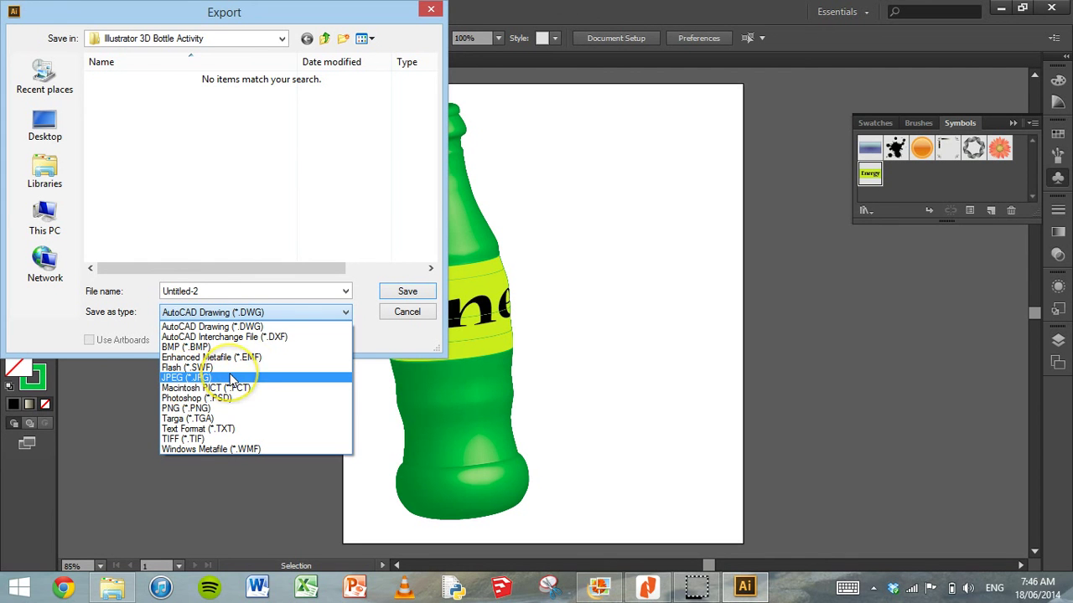
pyautogui.click(230, 377)
pyautogui.click(202, 292)
pyautogui.click(198, 290)
pyautogui.doubleClick(195, 290)
pyautogui.write('Bottle.jpg')
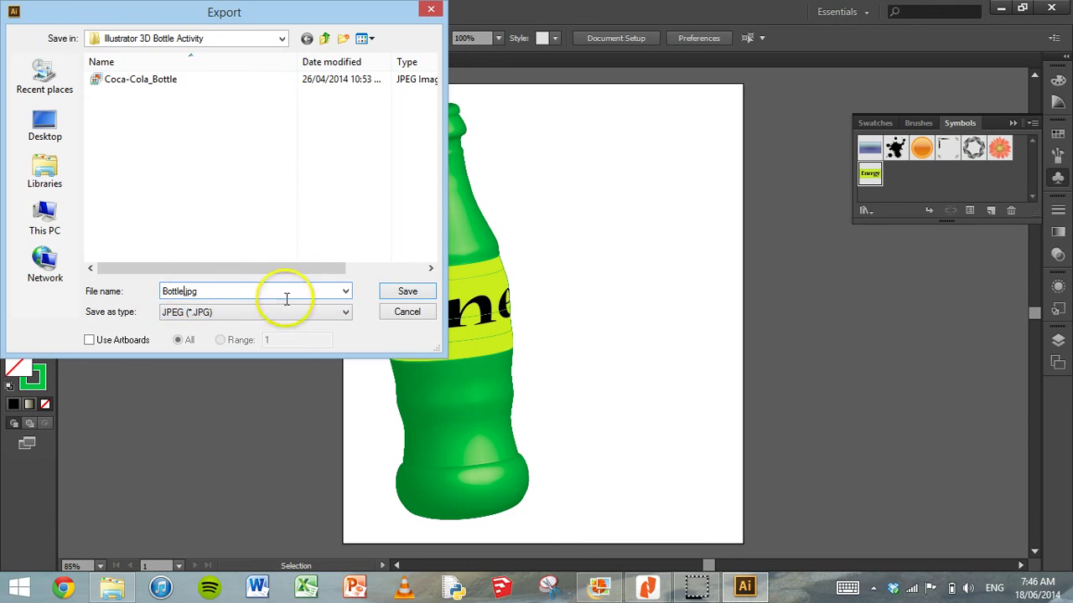
pyautogui.click(393, 292)
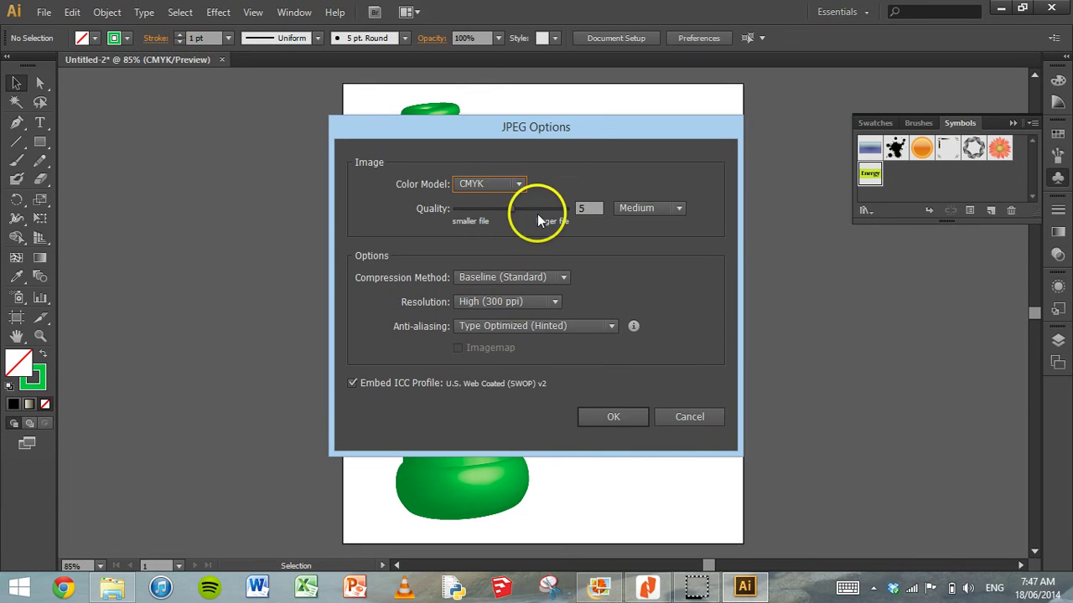
# Step: Export Bottle.jpg at JPEG quality 8 (Maximum) and confirm the options
pyautogui.moveTo(512, 210); pyautogui.dragTo(541, 210)
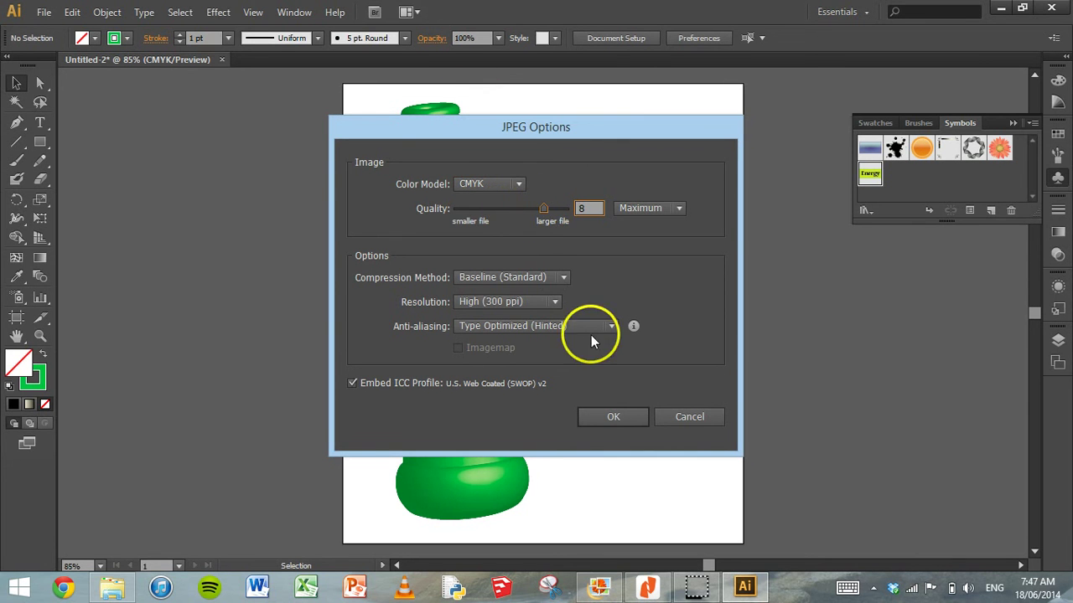
pyautogui.click(615, 417)
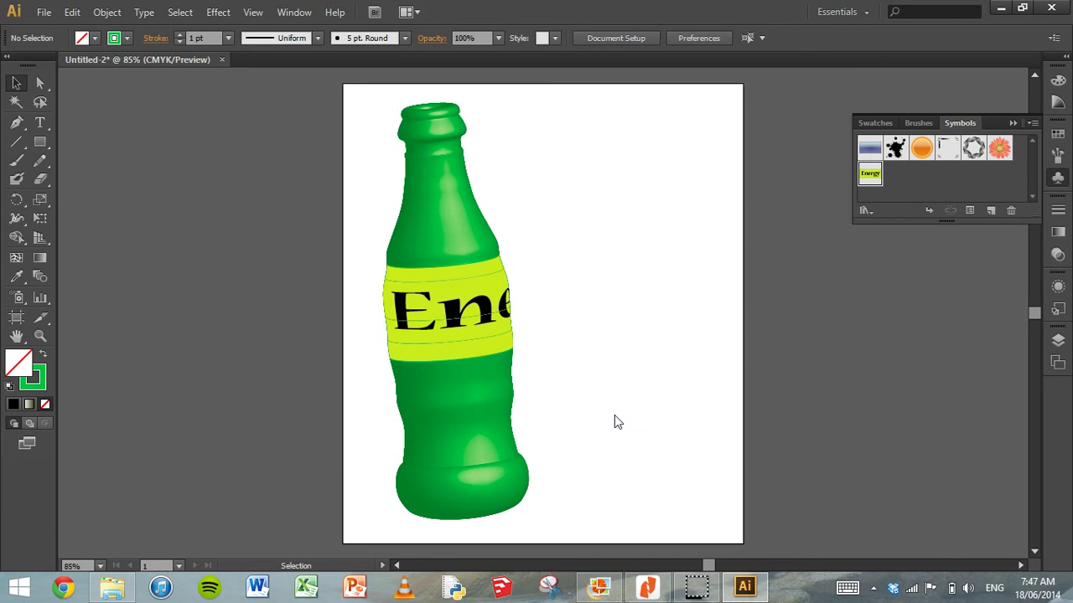